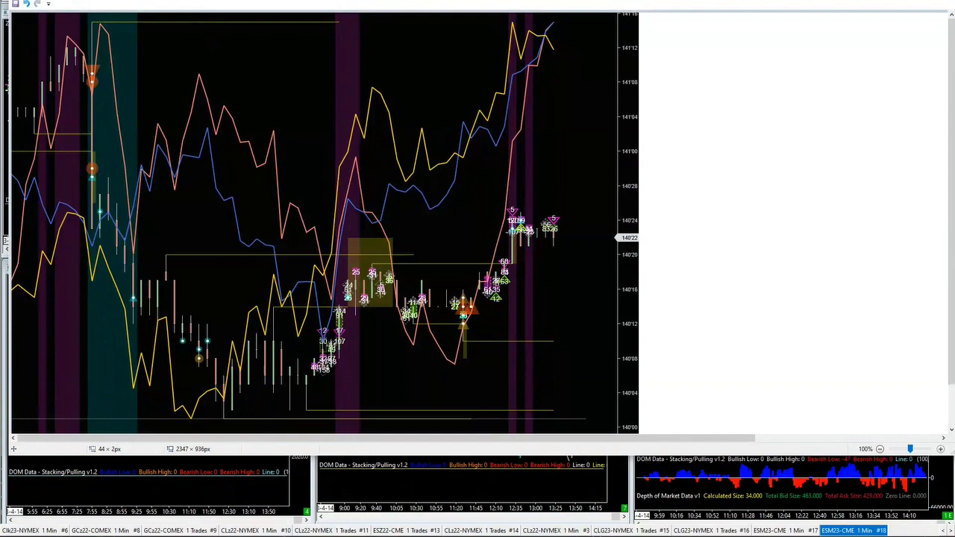
# Draw two thick horizontal red lines, about 238 px long under the chart's lows near 140'01 and about 123 px long at 140'14
pyautogui.click(340, 420)
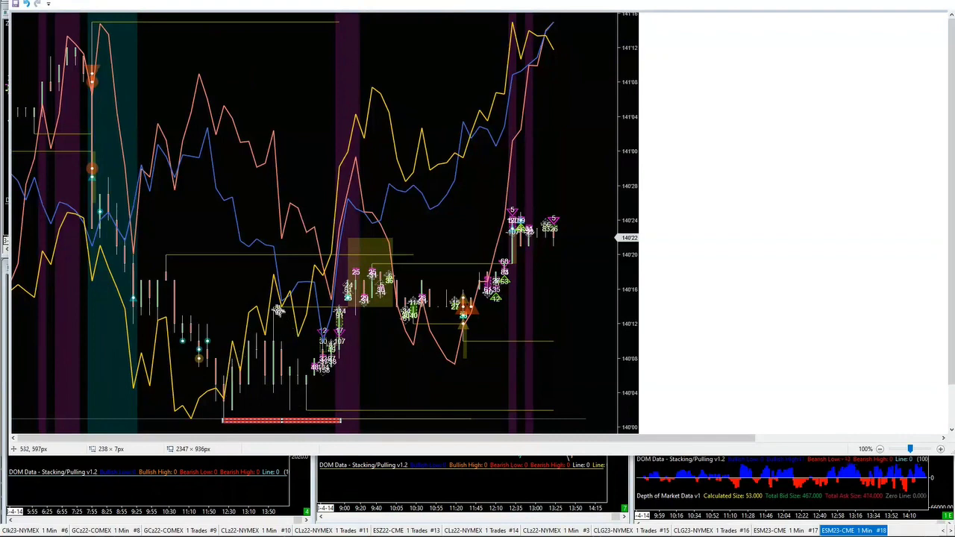
pyautogui.click(270, 306)
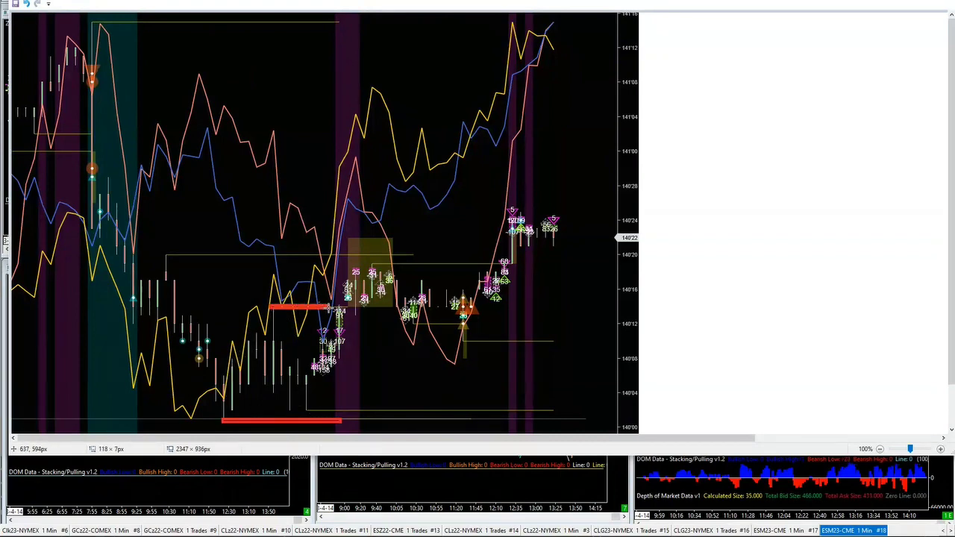
pyautogui.click(331, 307)
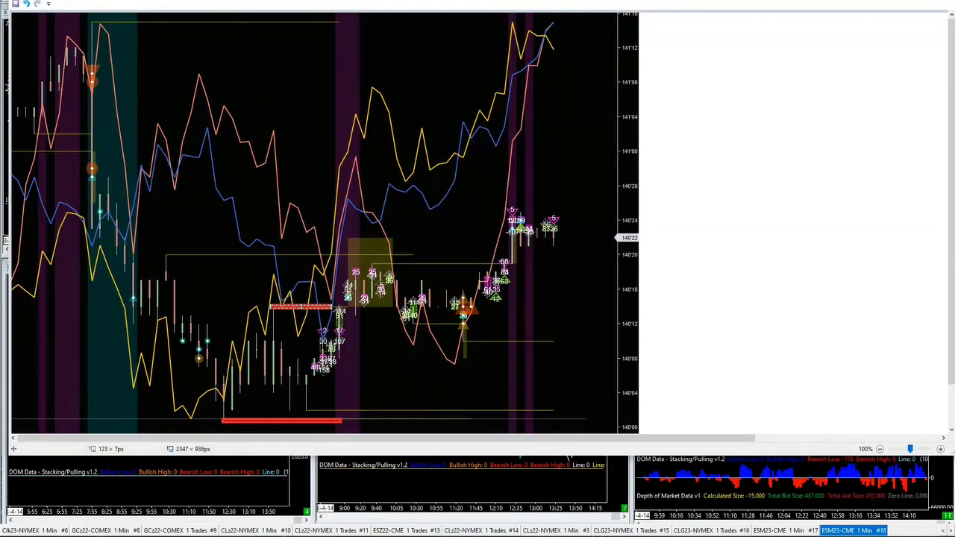
# Draw rising red strokes along the rally beside the 140'14 line, with a short horizontal red line just above 140'08
pyautogui.moveTo(296, 296); pyautogui.dragTo(334, 193)
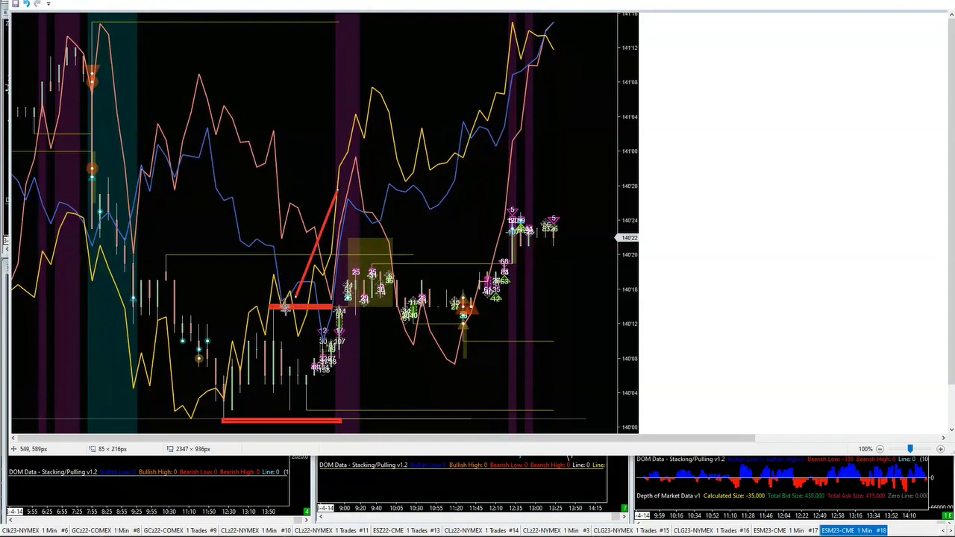
pyautogui.moveTo(294, 298); pyautogui.dragTo(293, 335)
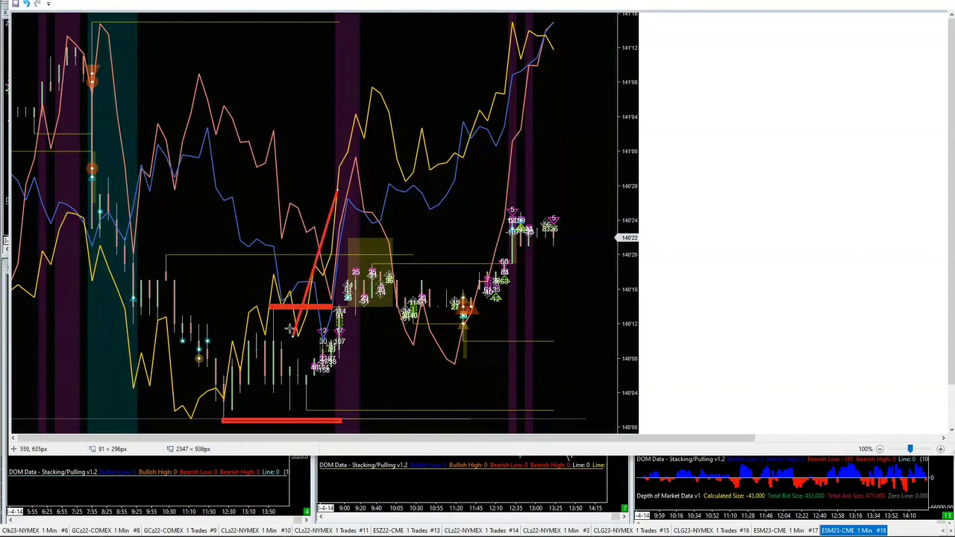
pyautogui.moveTo(297, 353); pyautogui.dragTo(360, 353)
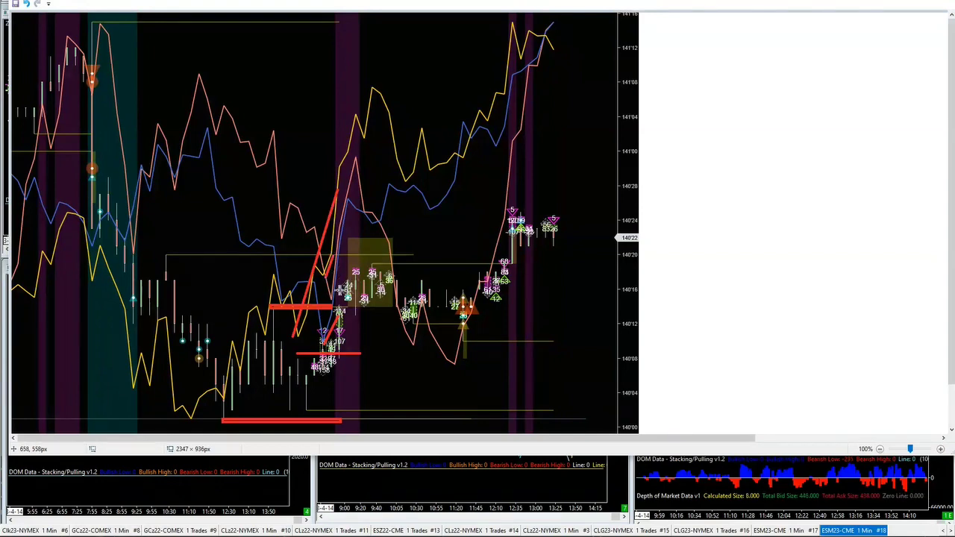
pyautogui.moveTo(339, 306); pyautogui.dragTo(348, 340)
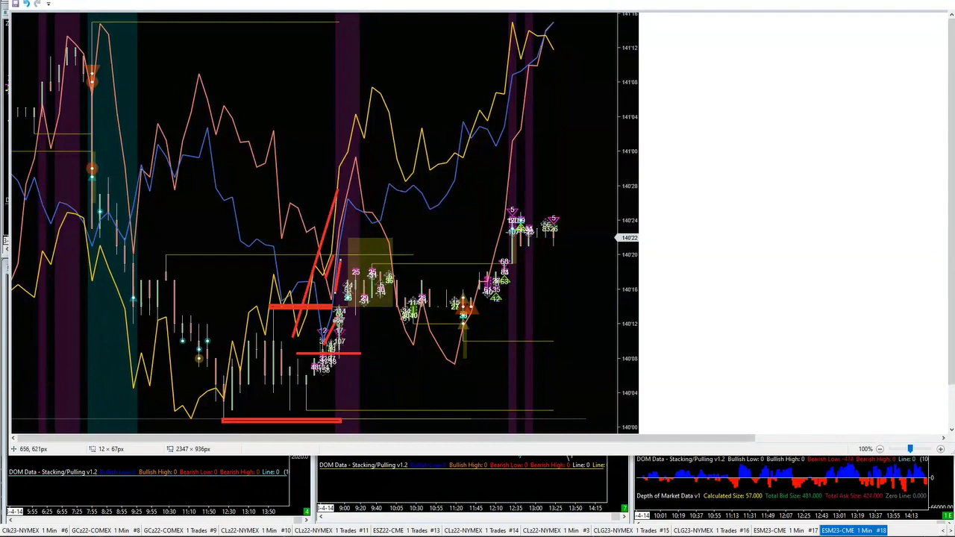
# Draw two long horizontal red lines from the rally to the price scale, at 140'12 and just below 140'20
pyautogui.moveTo(338, 326); pyautogui.dragTo(612, 324)
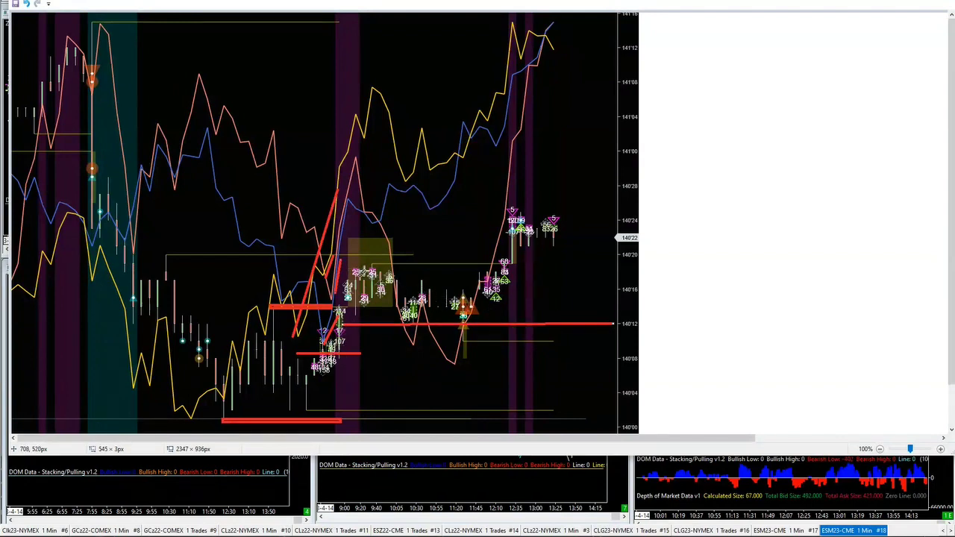
pyautogui.moveTo(359, 266); pyautogui.dragTo(615, 266)
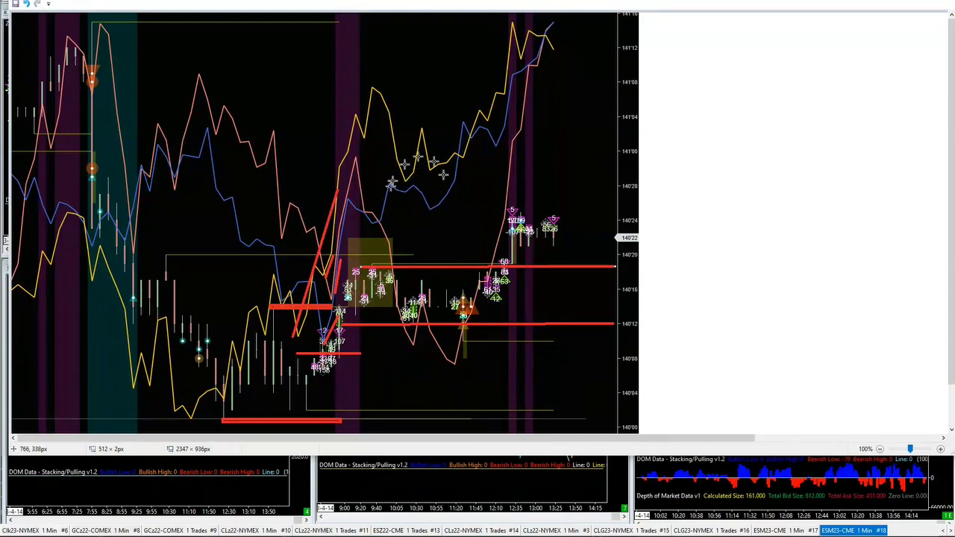
# Sketch a falling red line to a short base line near 140'00, plus rising red strokes along the indicator lines and the rebound
pyautogui.moveTo(414, 360)
pyautogui.mouseDown()
pyautogui.moveTo(452, 420)
pyautogui.moveTo(488, 422)
pyautogui.mouseUp()
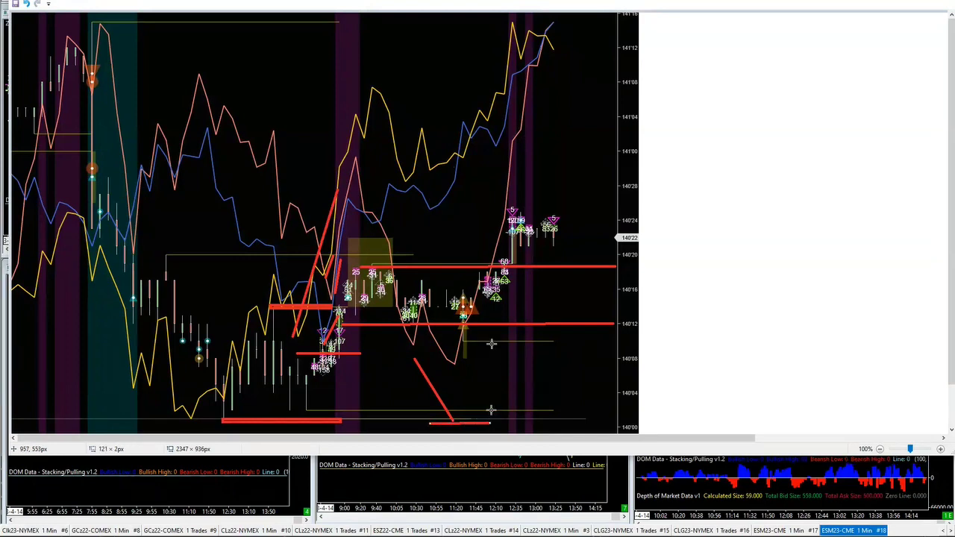
pyautogui.moveTo(449, 353); pyautogui.dragTo(472, 288)
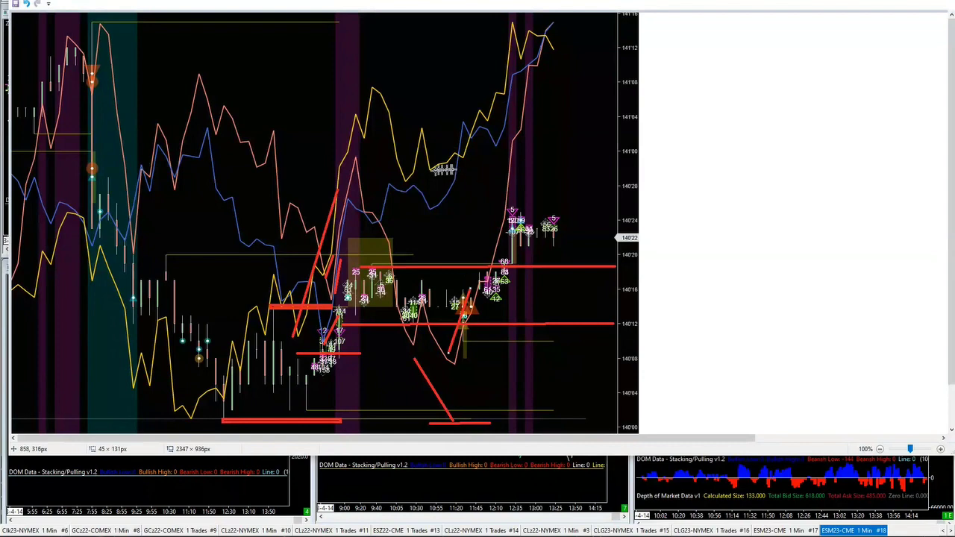
pyautogui.moveTo(427, 173); pyautogui.dragTo(458, 151)
pyautogui.moveTo(442, 207); pyautogui.dragTo(462, 173)
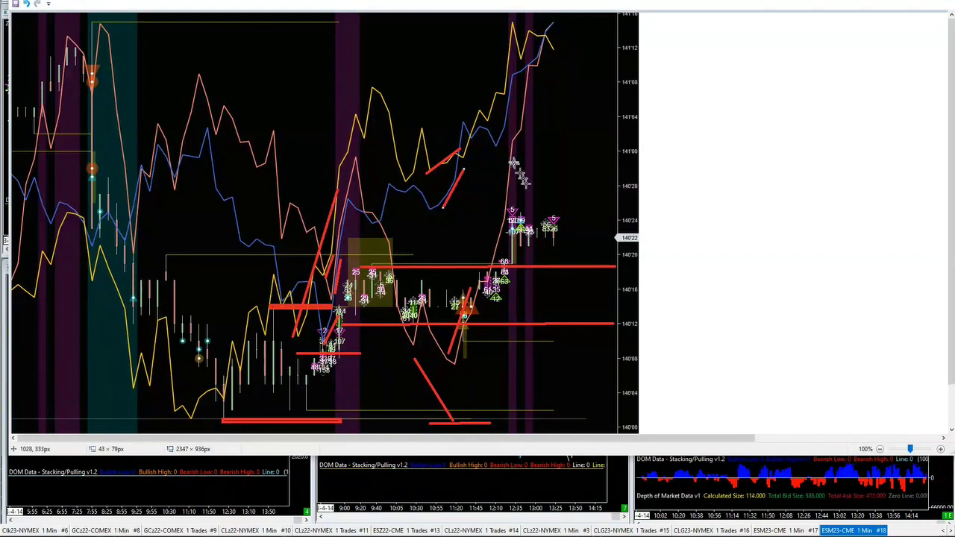
pyautogui.moveTo(470, 278); pyautogui.dragTo(501, 212)
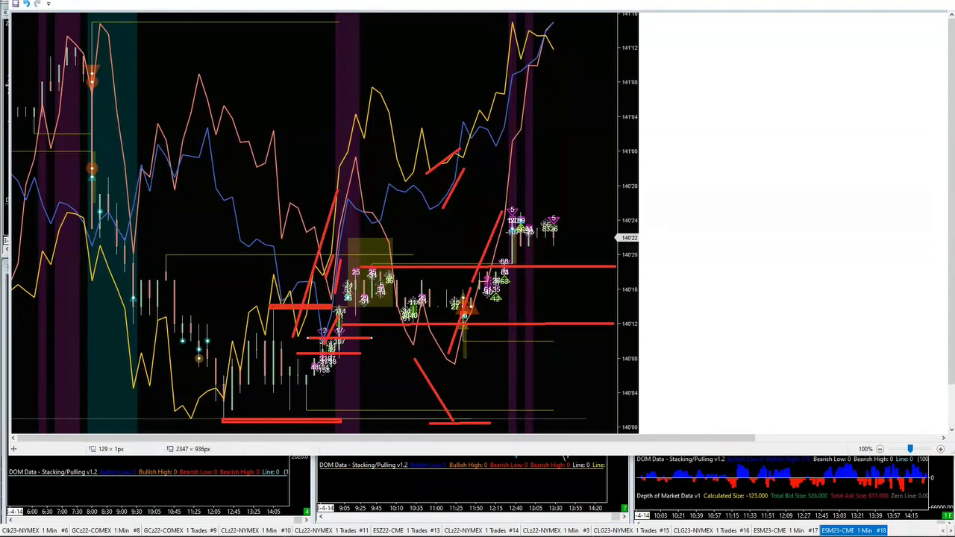
# Add a red note beside the chart: "long trade / absorption / = buy higher not lower" and "exhaustion / = buy lower not higher"
pyautogui.click(668, 119)
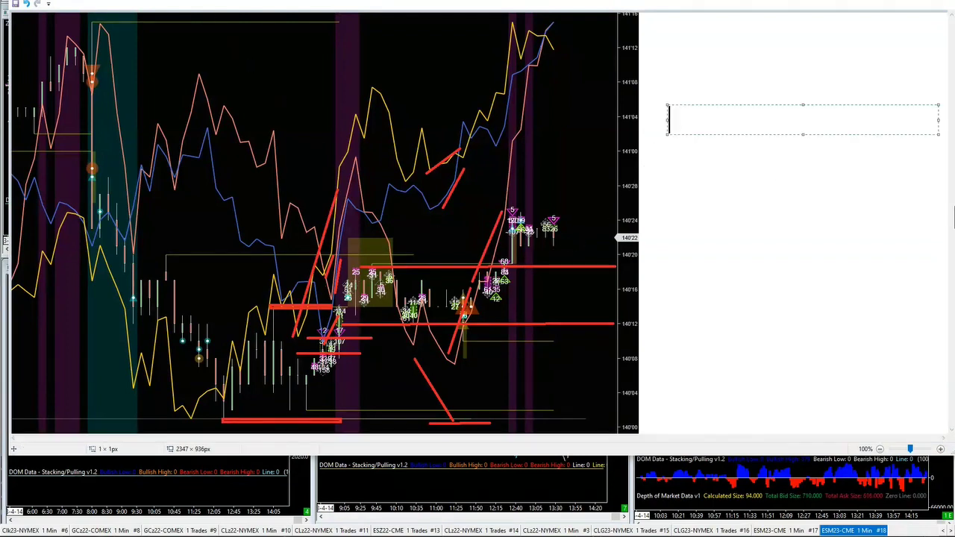
pyautogui.write('long trade')
pyautogui.press('Return')
pyautogui.write('abs')
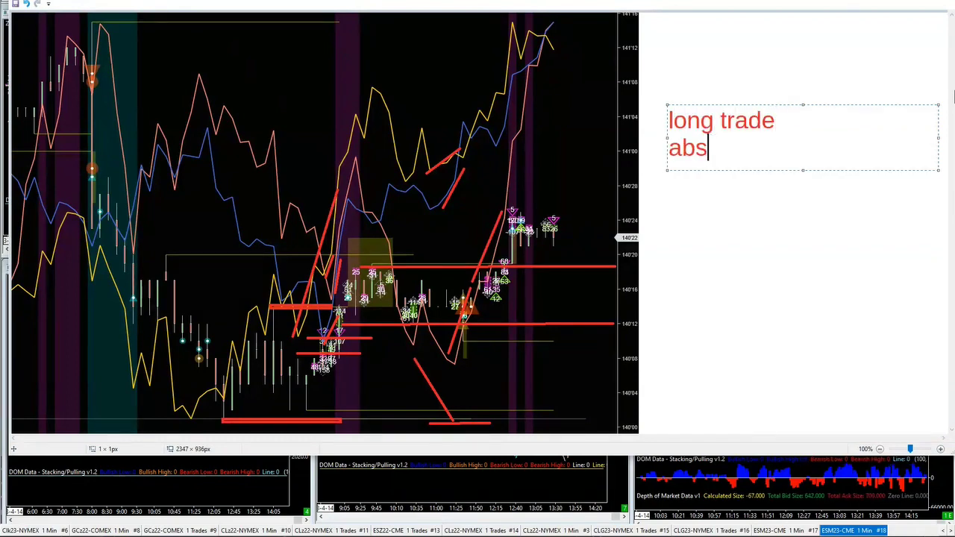
pyautogui.write('orption')
pyautogui.press('Return')
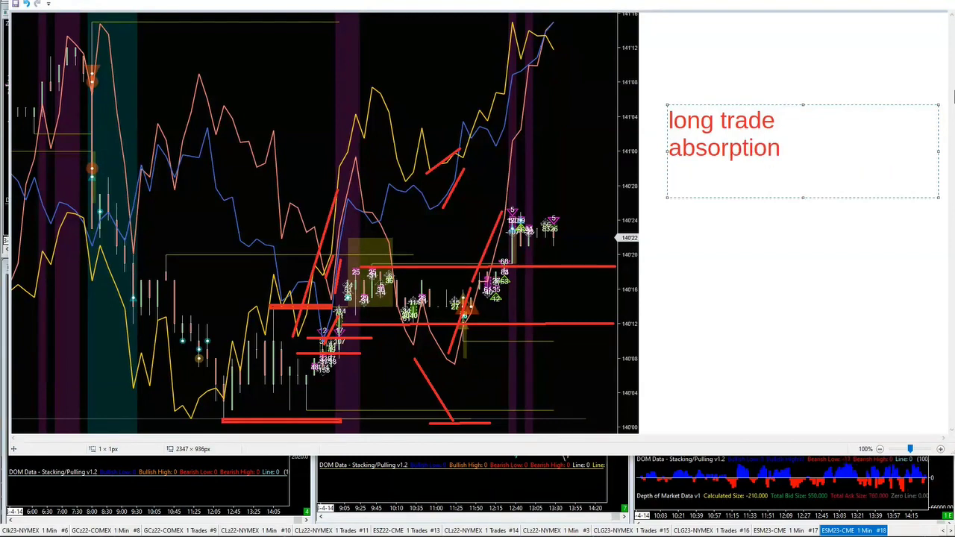
pyautogui.write('= buy higher ')
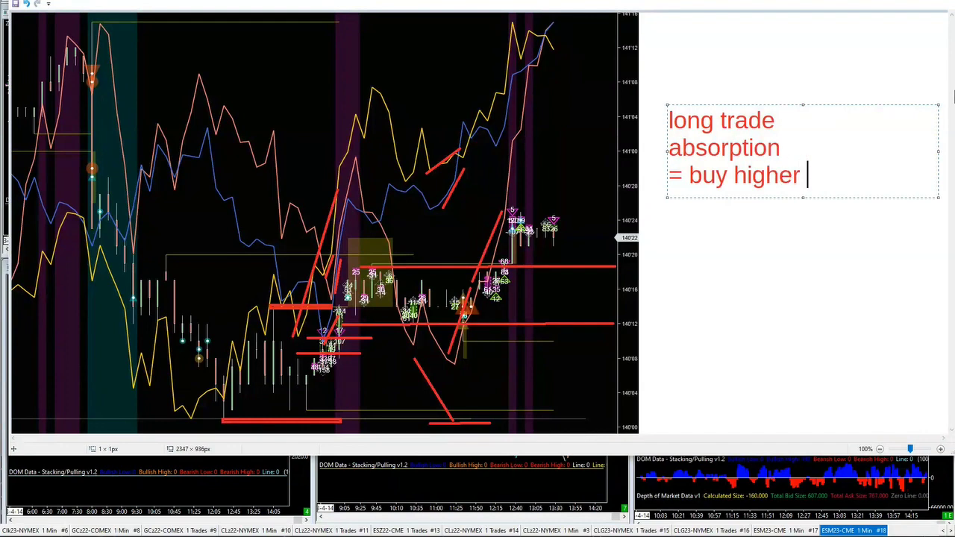
pyautogui.write('not low')
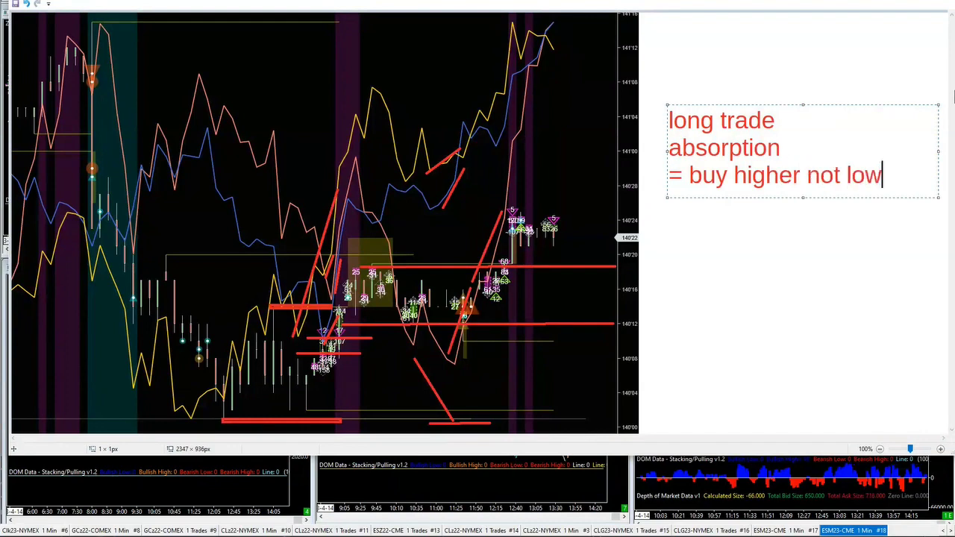
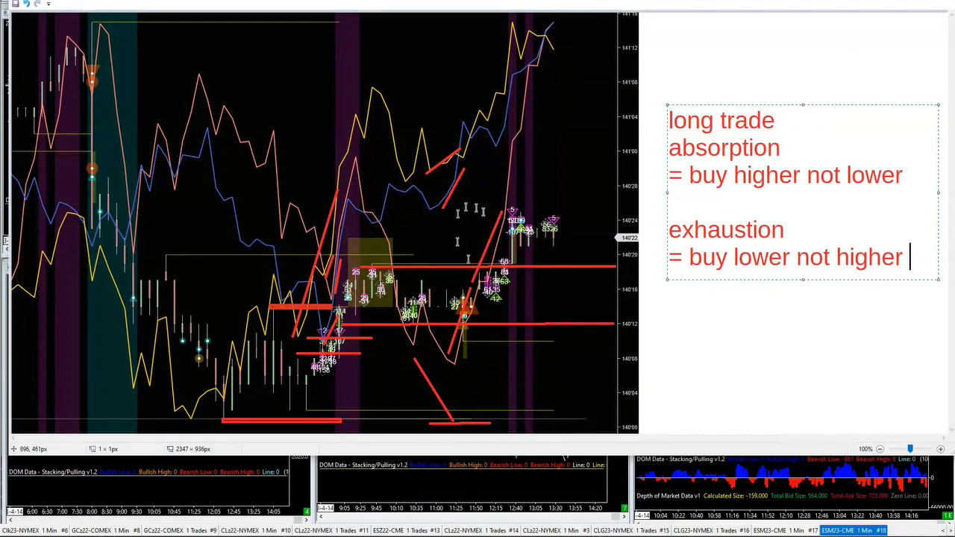
pyautogui.click(544, 273)
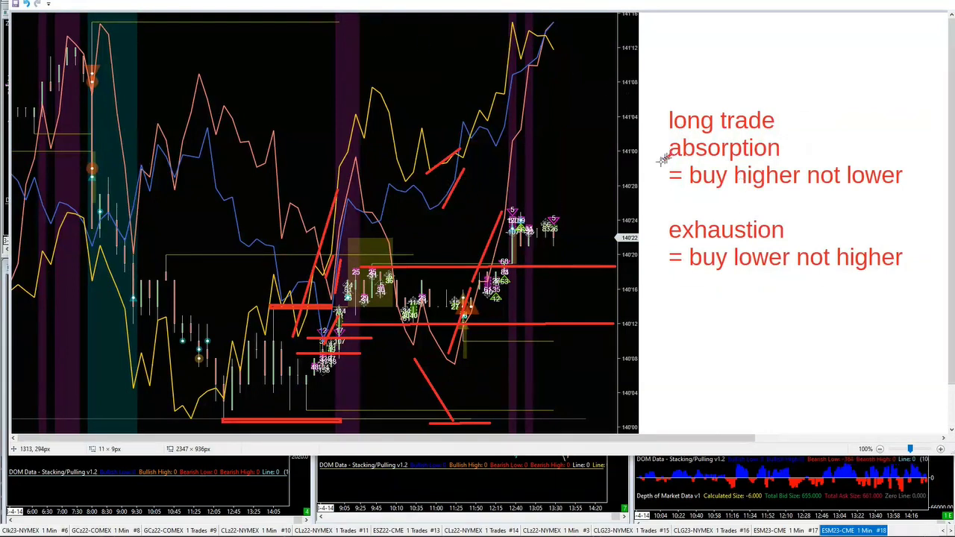
# Connect the absorption note to the first rally with red lines and the exhaustion note to the pullback's orange marker with an orange line
pyautogui.moveTo(669, 154)
pyautogui.mouseDown()
pyautogui.moveTo(546, 383)
pyautogui.moveTo(341, 333)
pyautogui.moveTo(366, 329)
pyautogui.mouseUp()
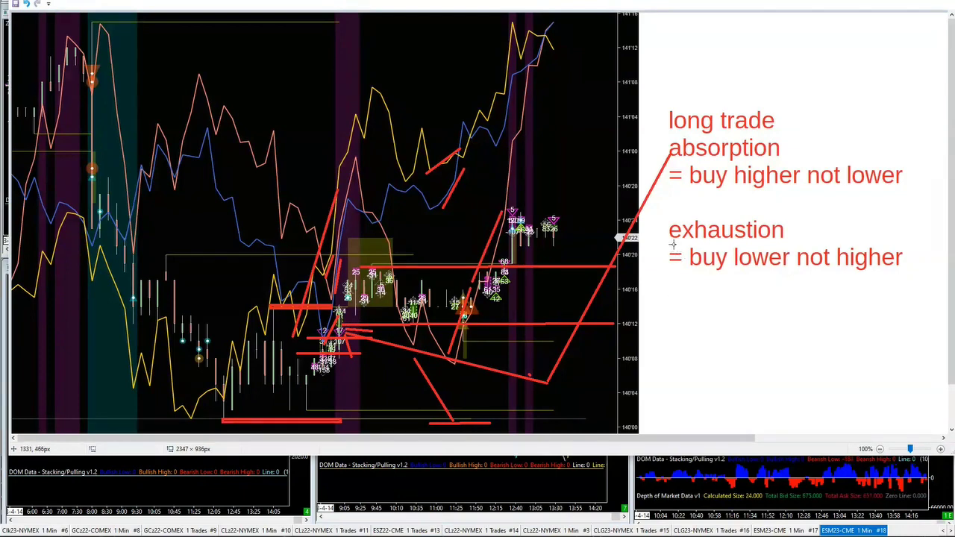
pyautogui.moveTo(636, 265)
pyautogui.mouseDown()
pyautogui.moveTo(671, 245)
pyautogui.moveTo(515, 303)
pyautogui.moveTo(490, 306)
pyautogui.moveTo(489, 293)
pyautogui.moveTo(498, 300)
pyautogui.mouseUp()
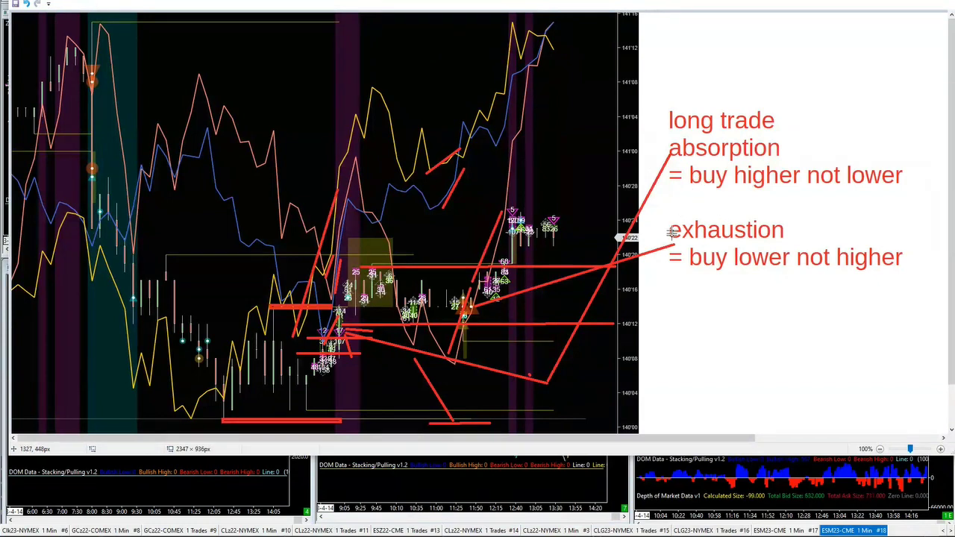
pyautogui.moveTo(674, 242); pyautogui.dragTo(472, 307)
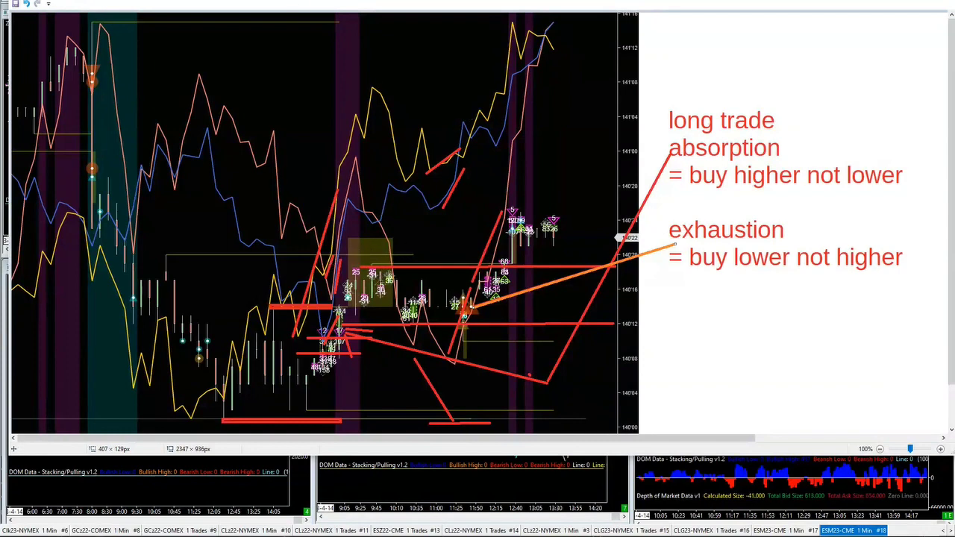
# Place three orange down arrows in a row above the consolidation, the first one over the yellow box
pyautogui.click(378, 243)
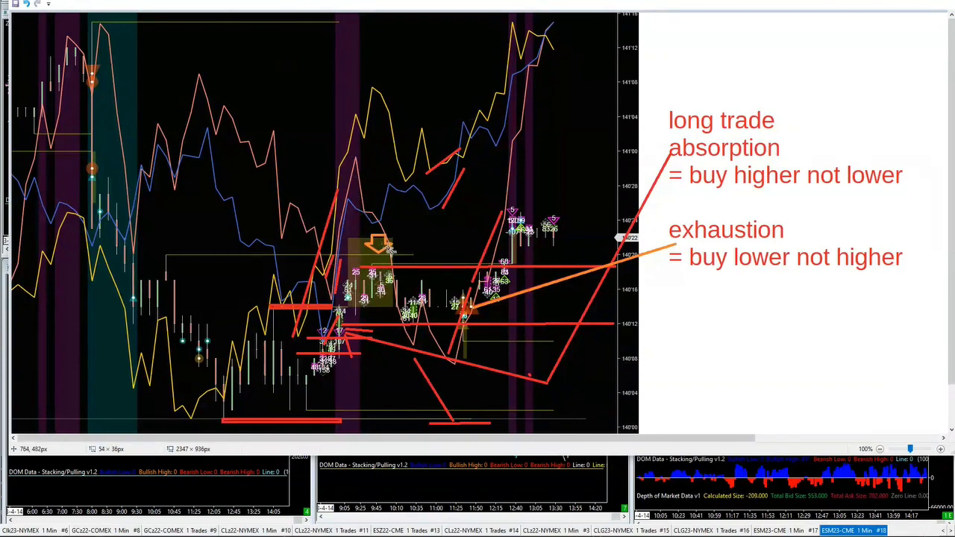
pyautogui.click(421, 244)
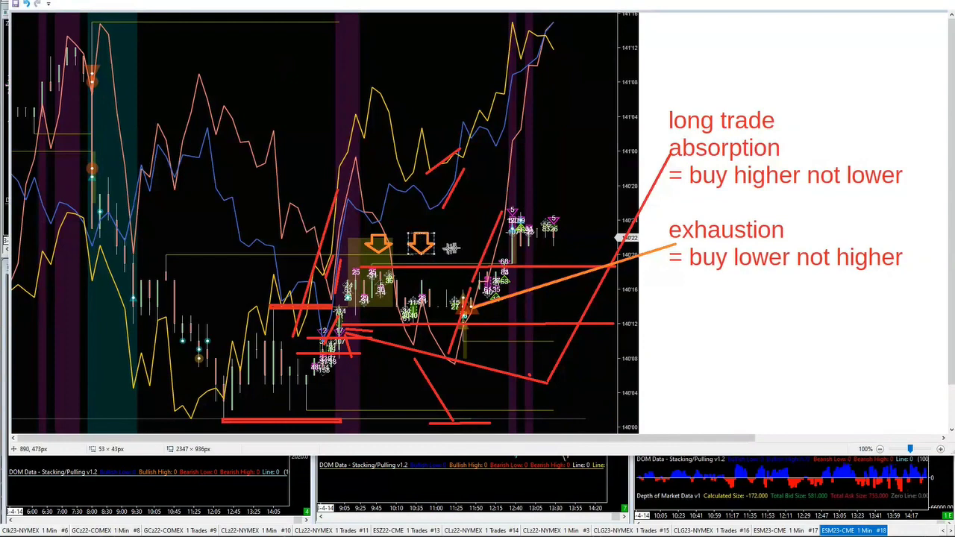
pyautogui.click(462, 244)
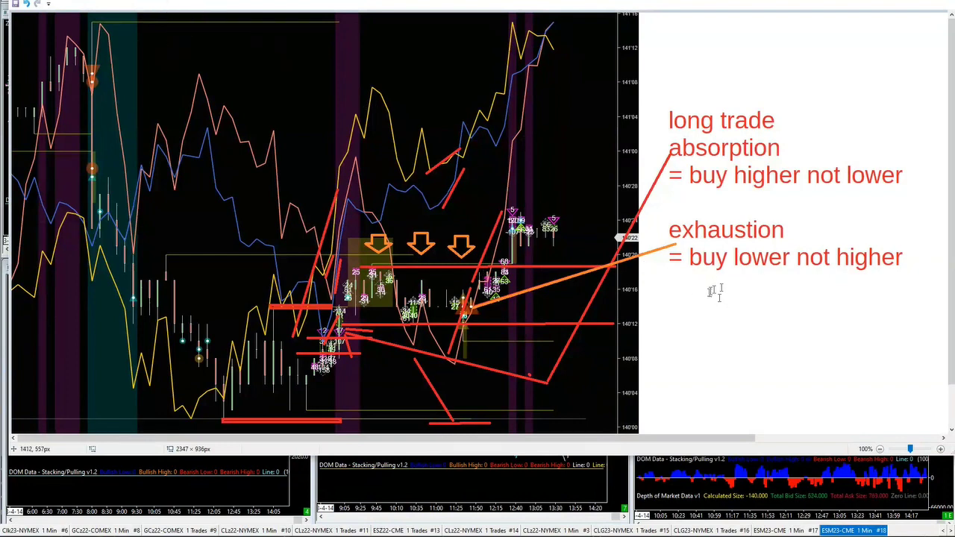
# Start an orange note below the exhaustion text reading "buy away from the high" and "dont join the end of that very busy queue"
pyautogui.click(684, 290)
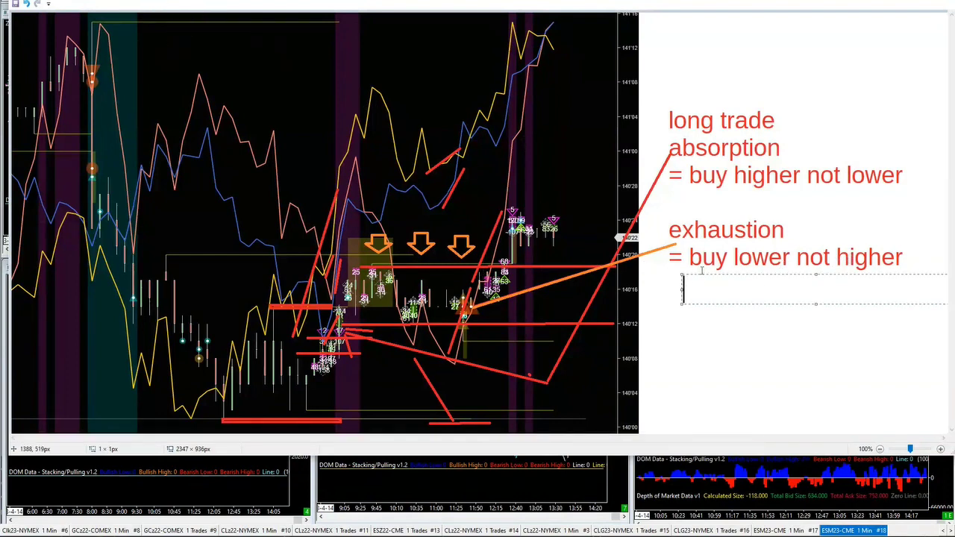
pyautogui.write('buy a')
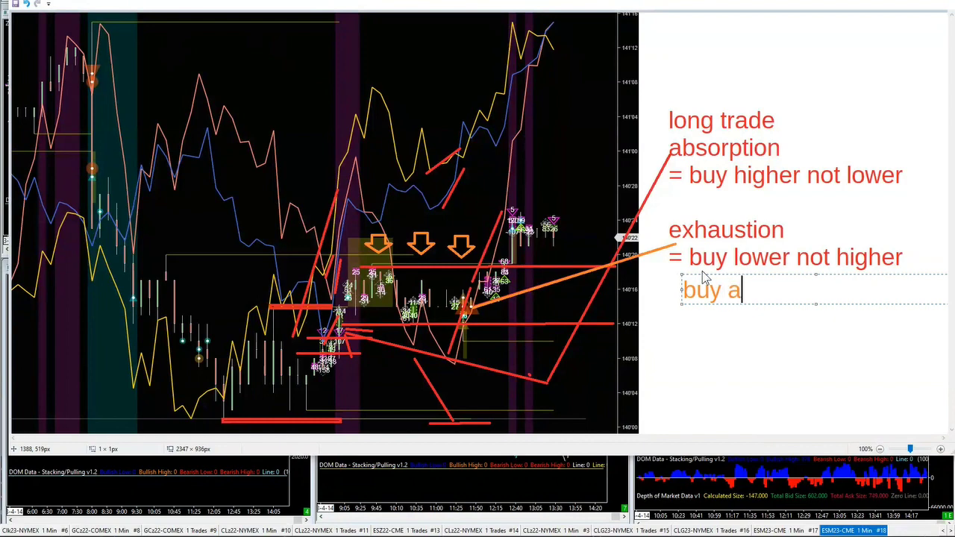
pyautogui.write('way from th')
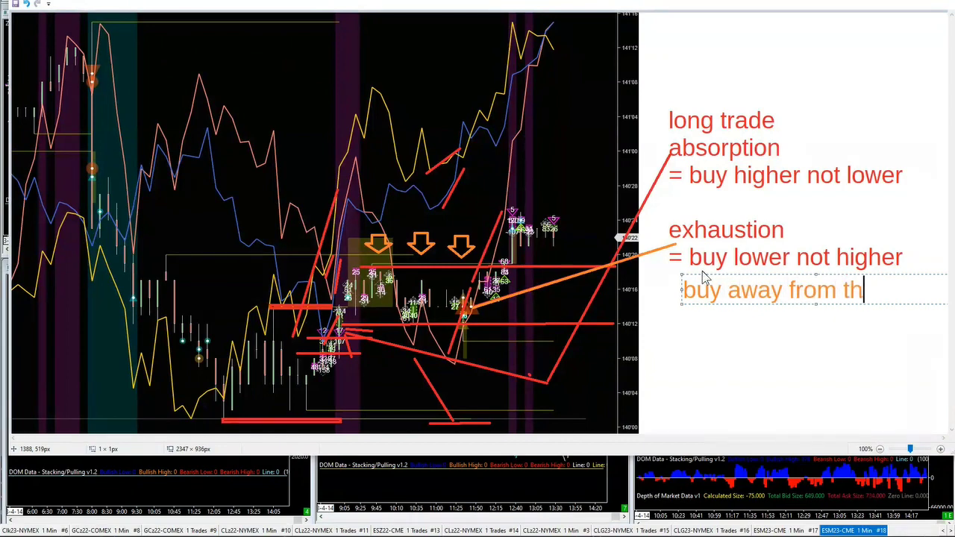
pyautogui.write('e high')
pyautogui.press('Return')
pyautogui.write('d')
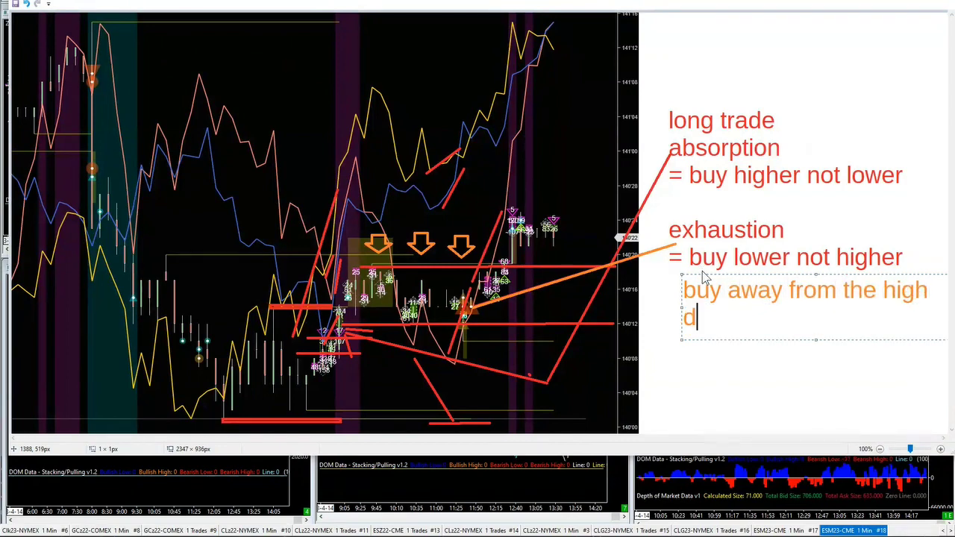
pyautogui.write('ont join ')
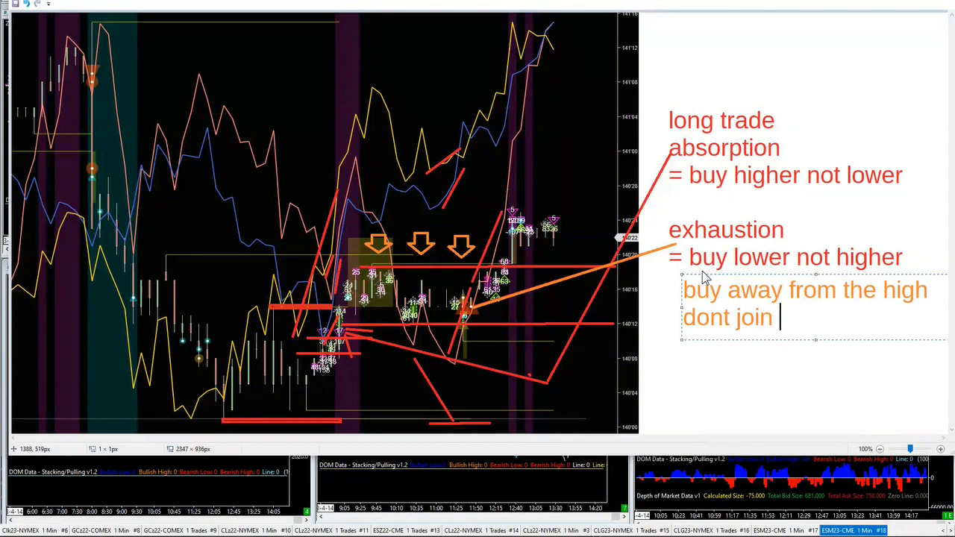
pyautogui.write('the end of tha')
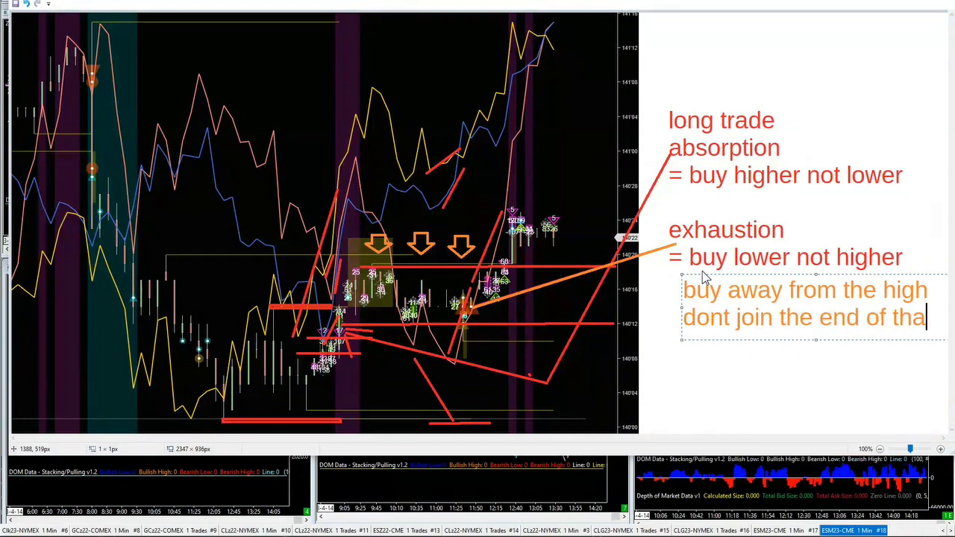
pyautogui.write('t very bu')
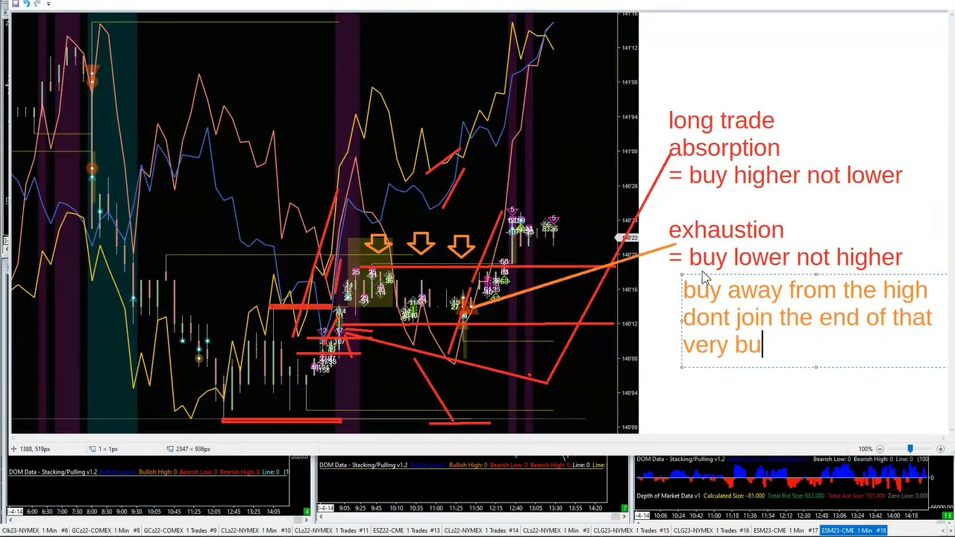
pyautogui.write('sy queue')
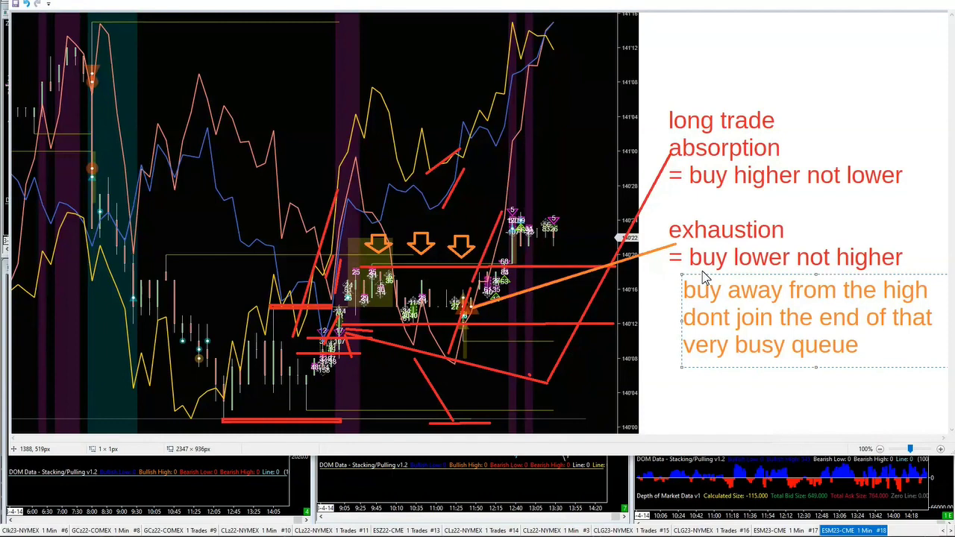
# Add the line "buying into a comm seller" to the orange note and finish the text
pyautogui.press('Return')
pyautogui.write('buyi')
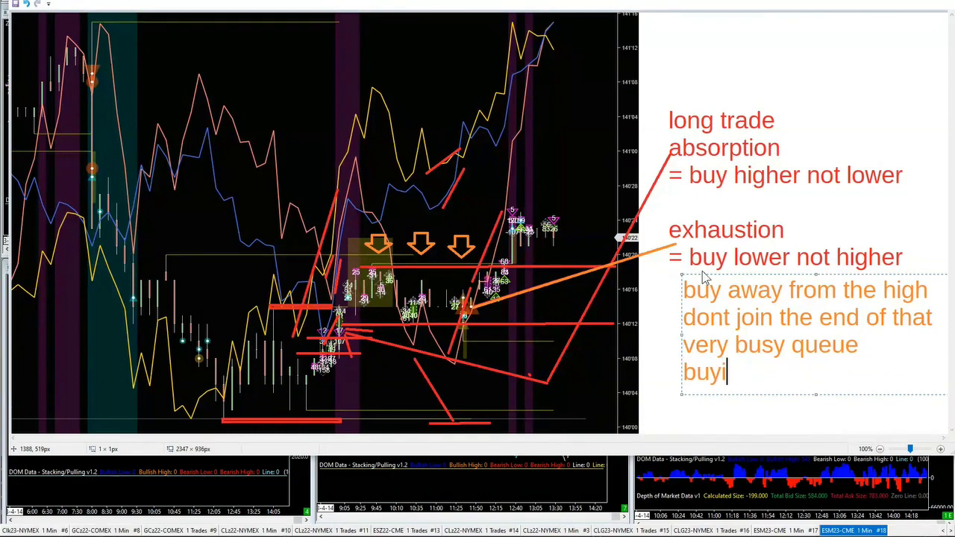
pyautogui.write('ng into')
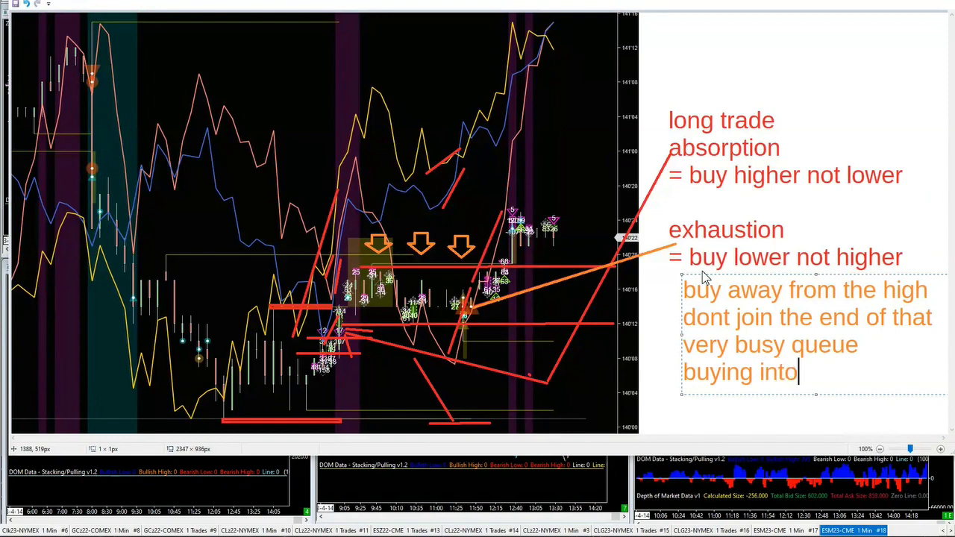
pyautogui.write(' a comm sell')
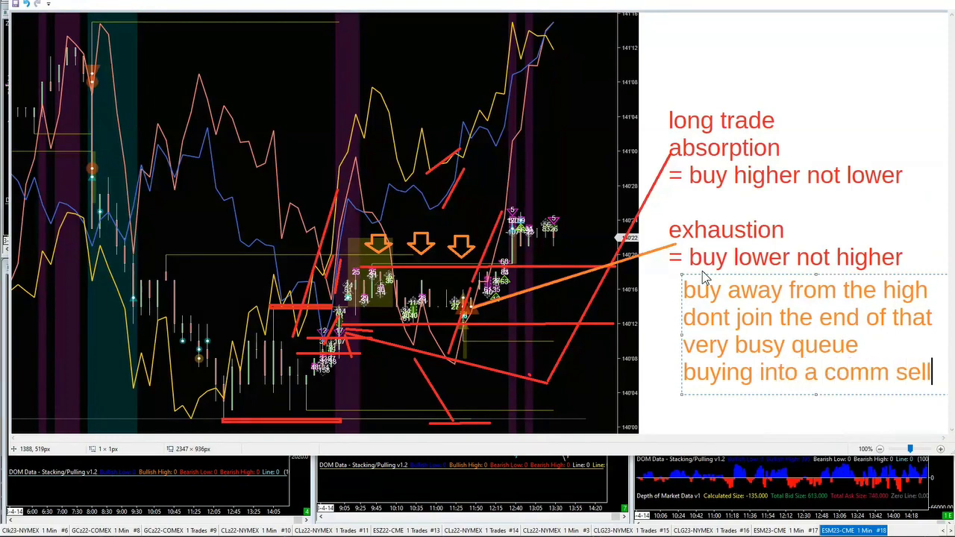
pyautogui.write('er')
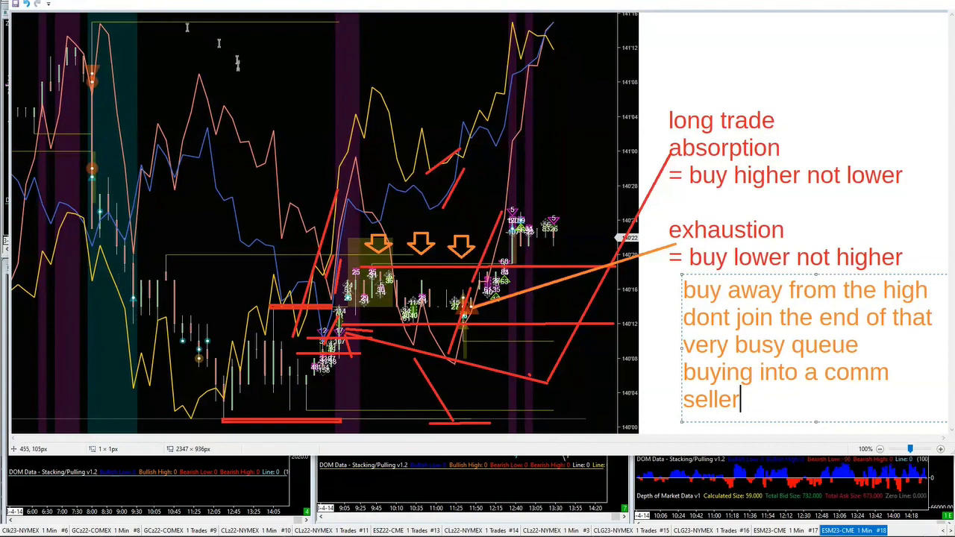
pyautogui.click(231, 88)
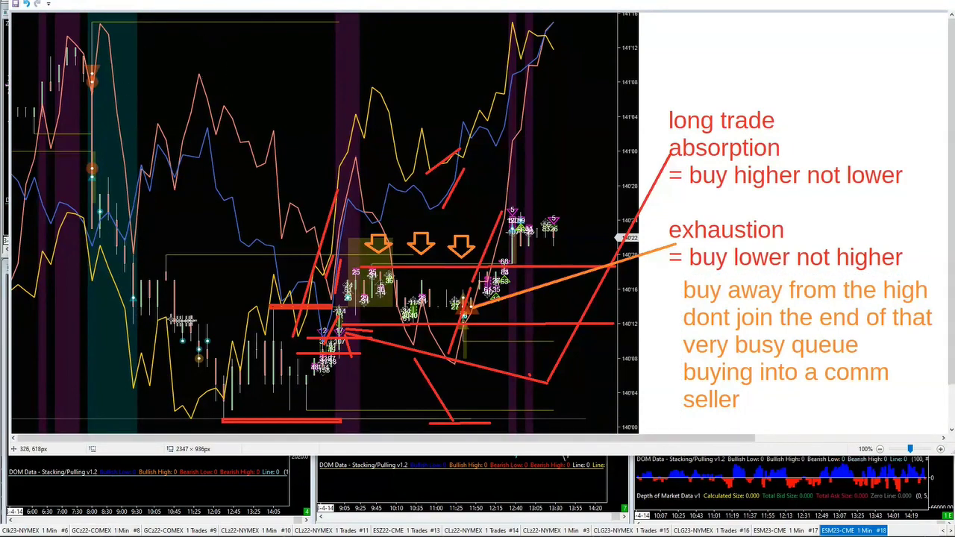
# Mark the low and high of the small consolidation after the drop with short orange lines, and underline "not higher" in orange
pyautogui.moveTo(133, 322)
pyautogui.mouseDown()
pyautogui.moveTo(171, 314)
pyautogui.moveTo(167, 326)
pyautogui.mouseUp()
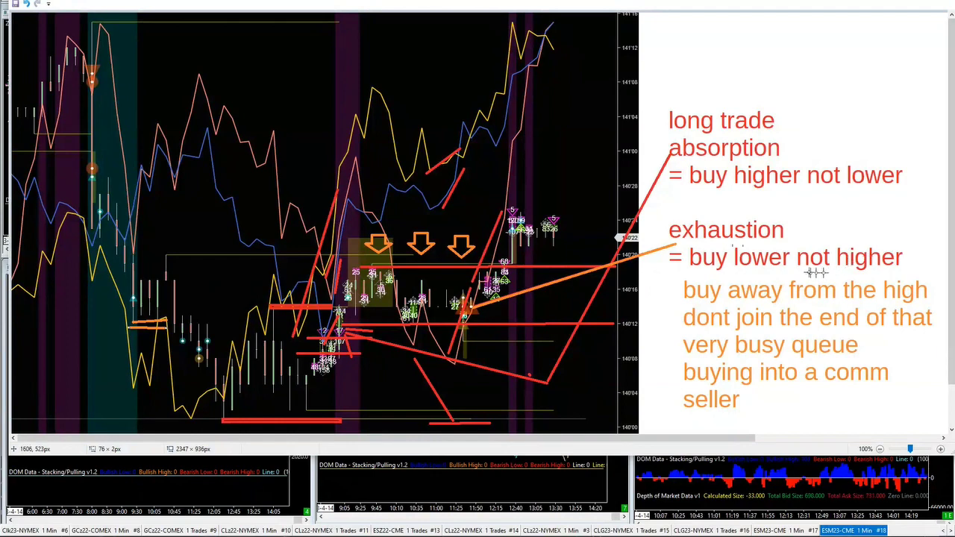
pyautogui.moveTo(831, 272); pyautogui.dragTo(899, 271)
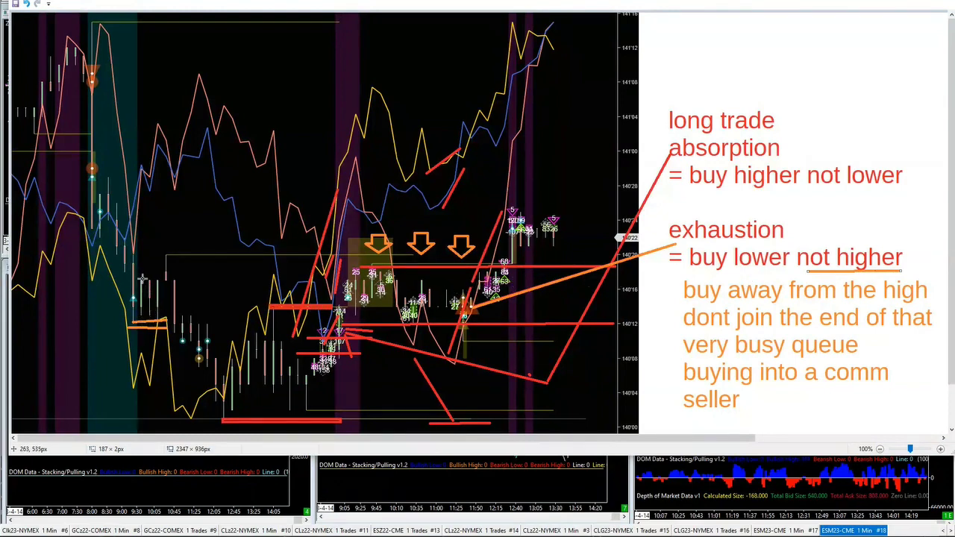
pyautogui.moveTo(140, 280); pyautogui.dragTo(159, 280)
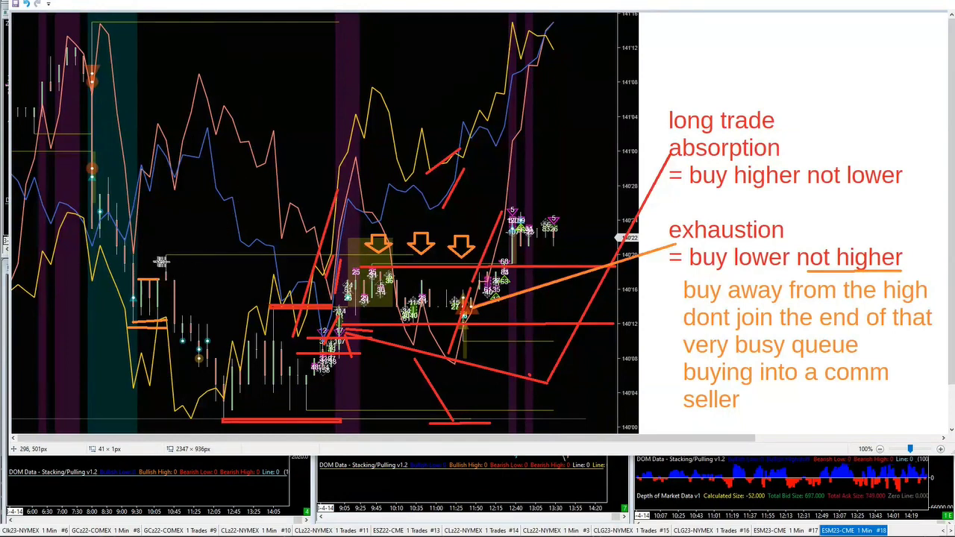
# Place orange up arrows at the swing high and under two lower markers, adding short level lines at those markers and a rising line above
pyautogui.moveTo(162, 261); pyautogui.dragTo(180, 273)
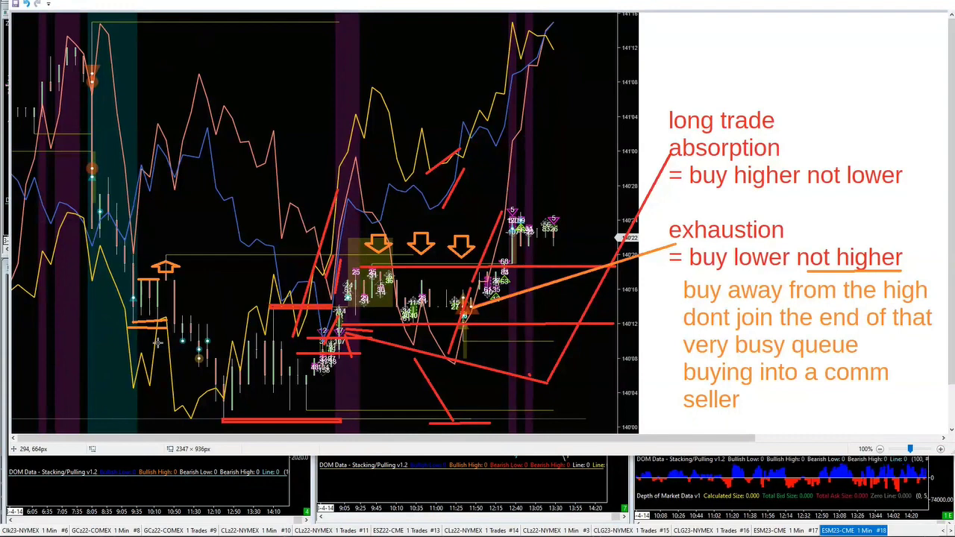
pyautogui.moveTo(172, 343); pyautogui.dragTo(210, 388)
pyautogui.click(195, 377)
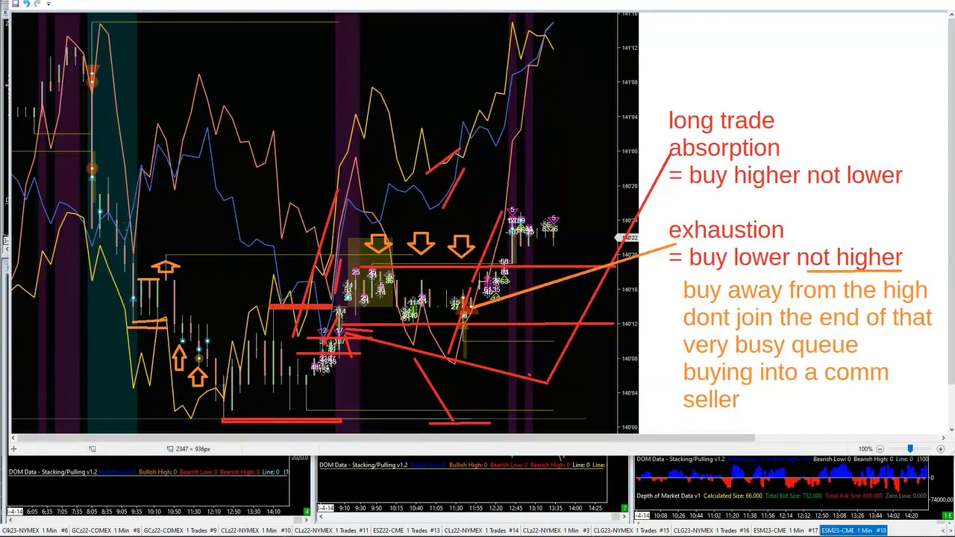
pyautogui.moveTo(124, 243); pyautogui.dragTo(202, 169)
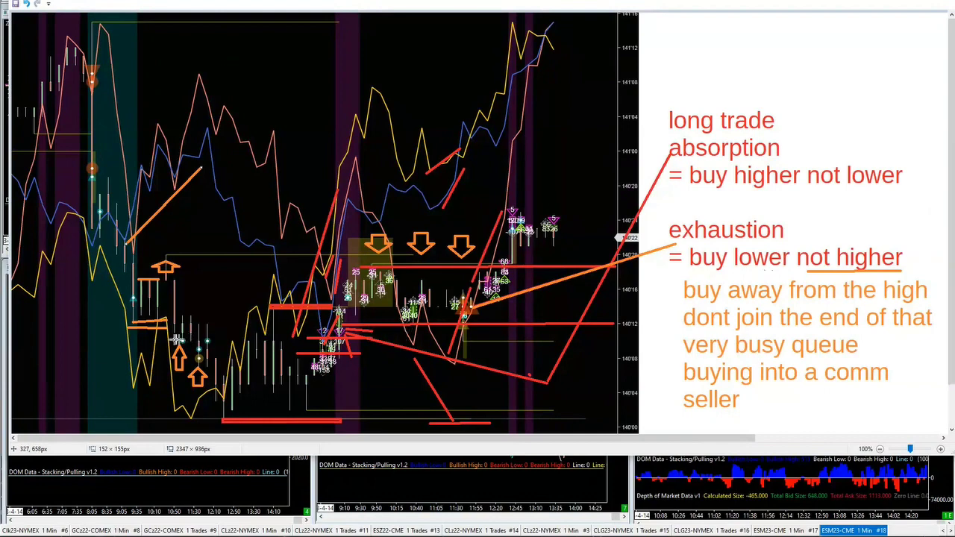
pyautogui.moveTo(179, 340); pyautogui.dragTo(192, 340)
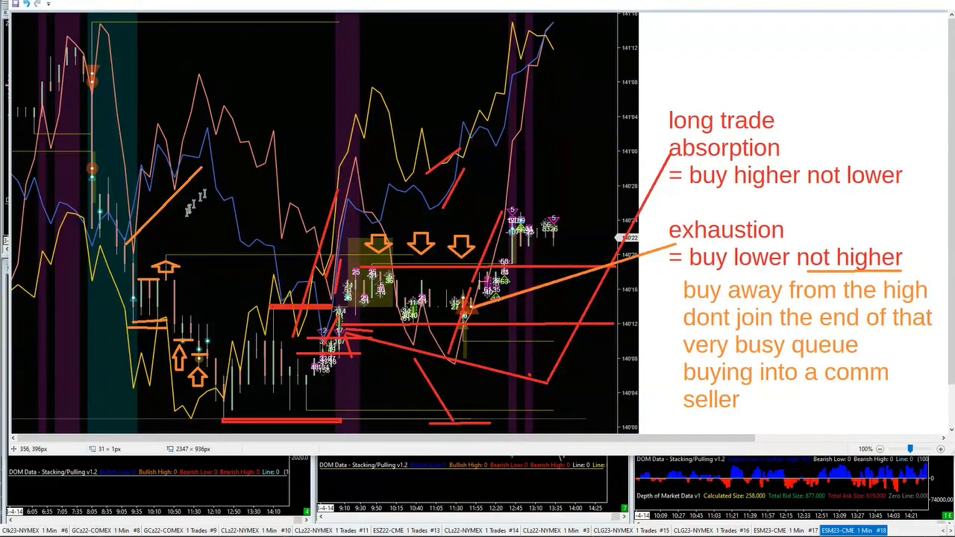
# Add an orange "ex" label above the up arrow at the swing high after the drop
pyautogui.moveTo(431, 215); pyautogui.dragTo(160, 244)
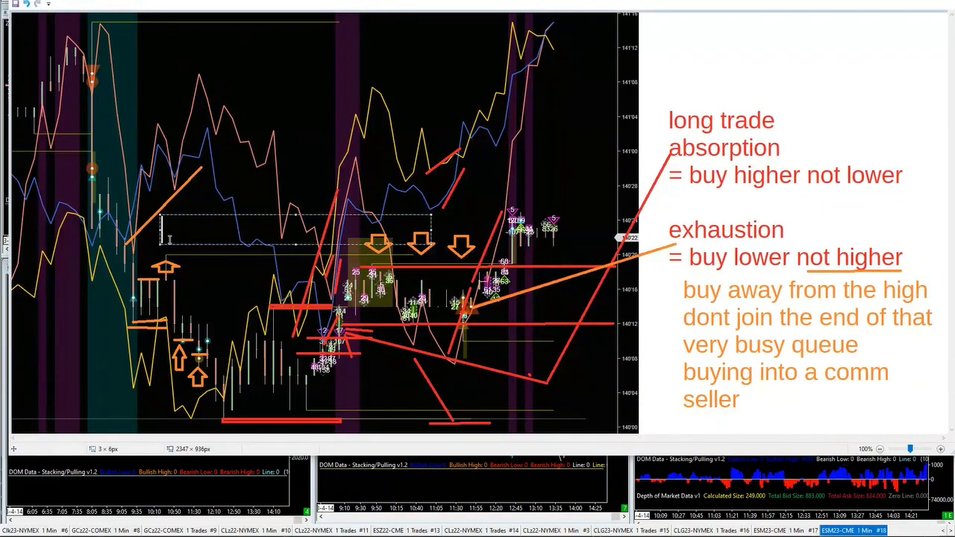
pyautogui.write('ex')
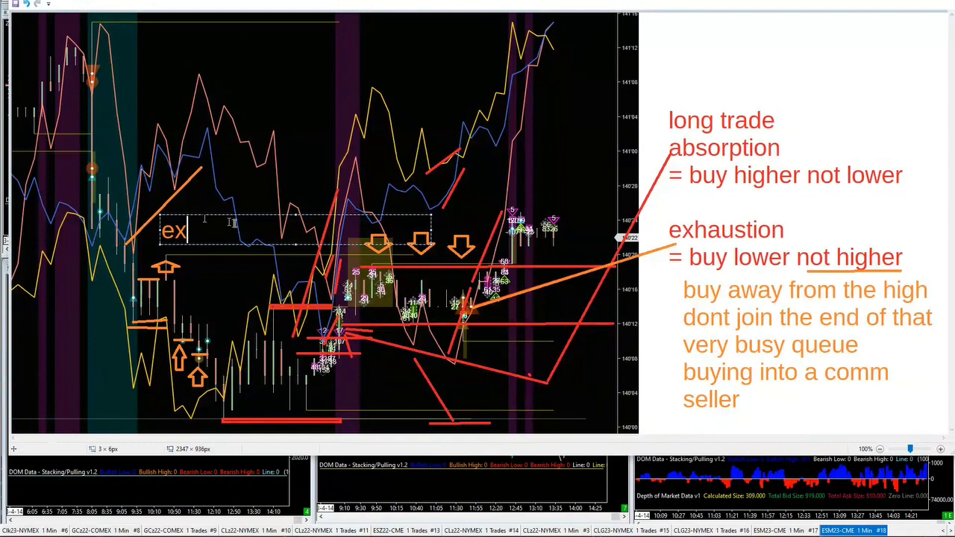
pyautogui.press('Escape')
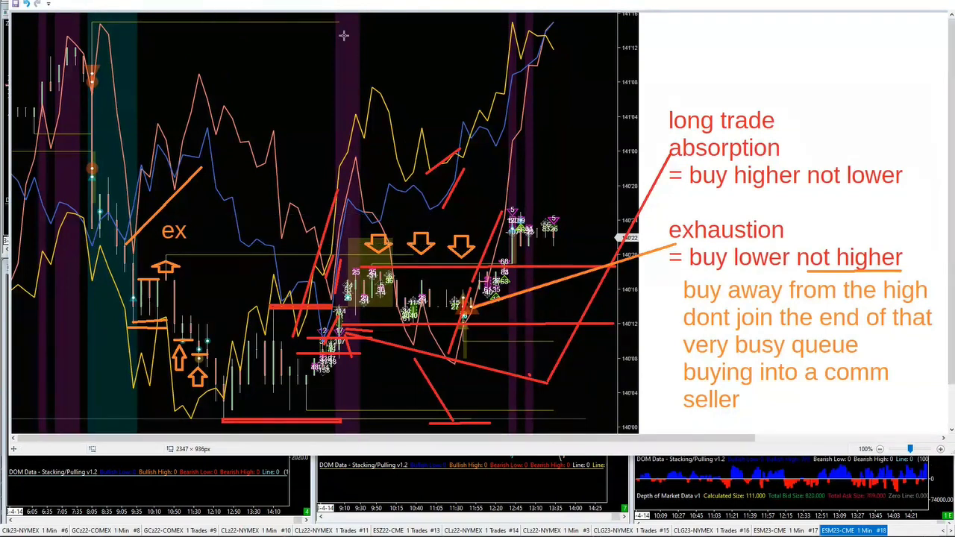
# Place an orange up arrow under the marker cluster at the top of the rally and label it "ex"
pyautogui.moveTo(500, 229); pyautogui.dragTo(523, 255)
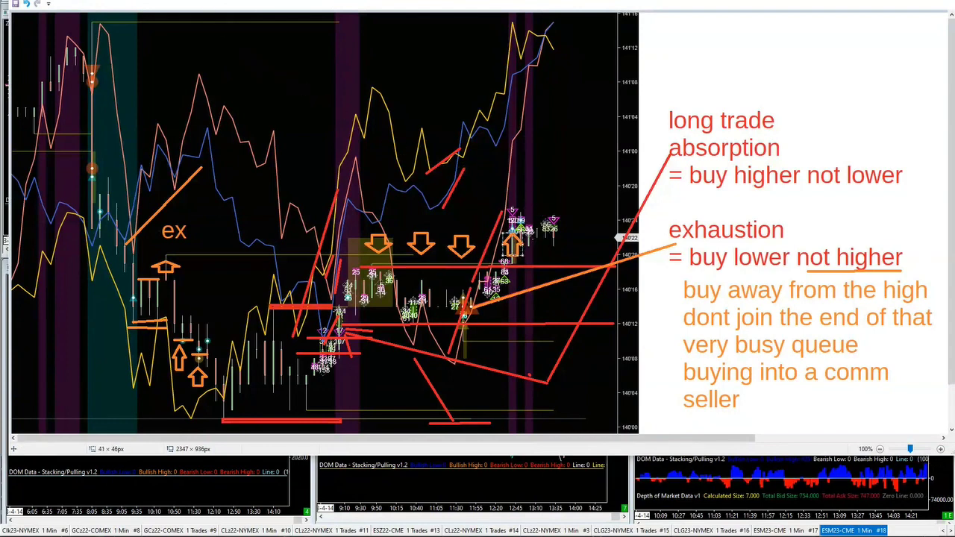
pyautogui.click(512, 179)
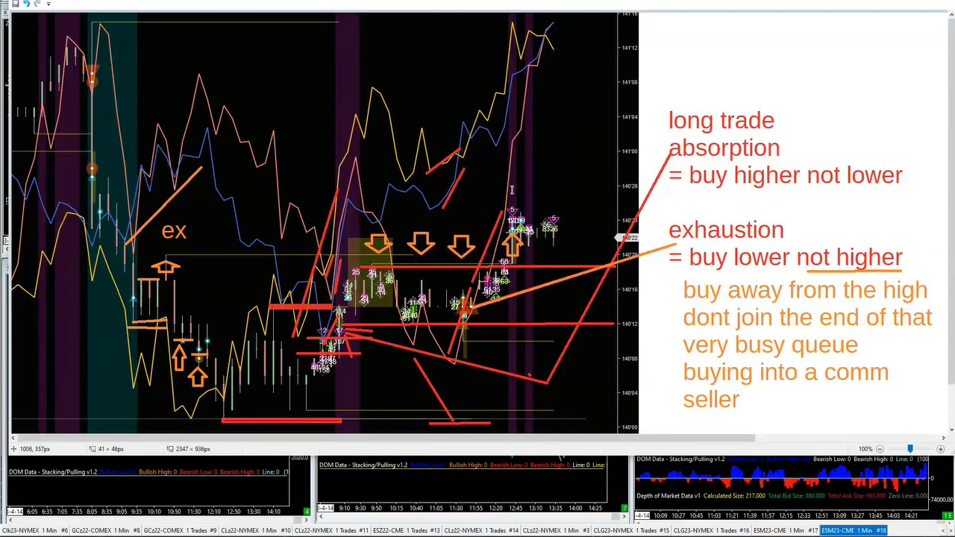
pyautogui.write('ex')
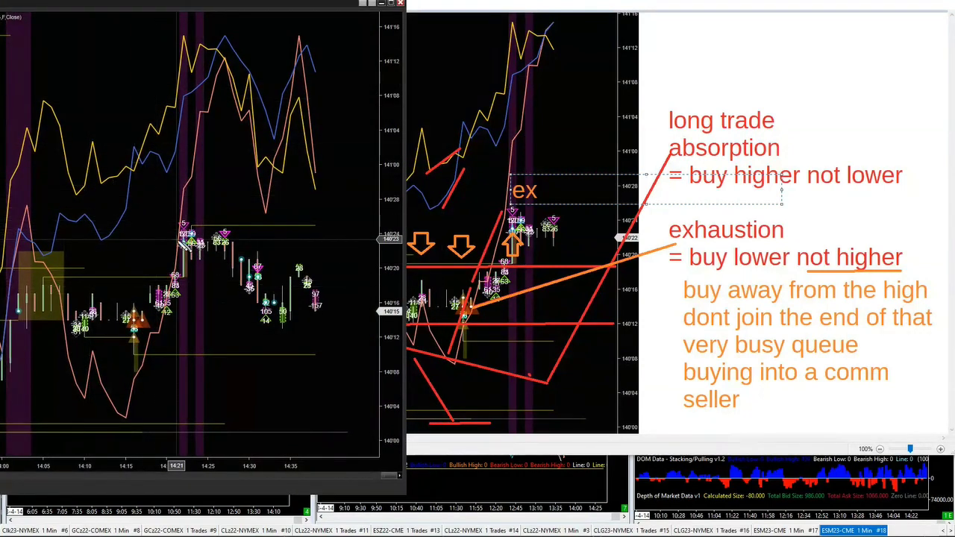
# In the live chart, mark the 14:21 high with a circle drawing and the lows near 140'14 with a blue rectangle, then return to the screenshot
pyautogui.click(183, 240)
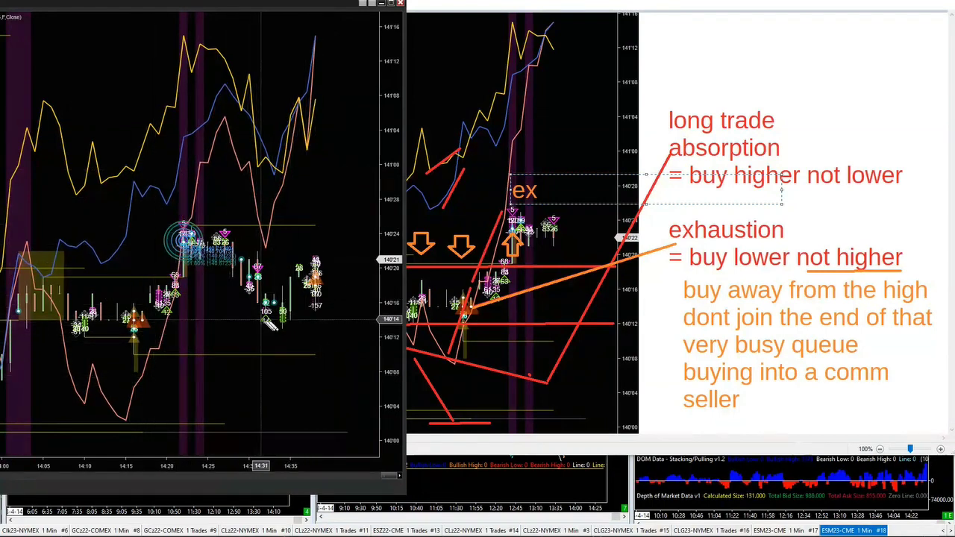
pyautogui.moveTo(257, 318); pyautogui.dragTo(300, 319)
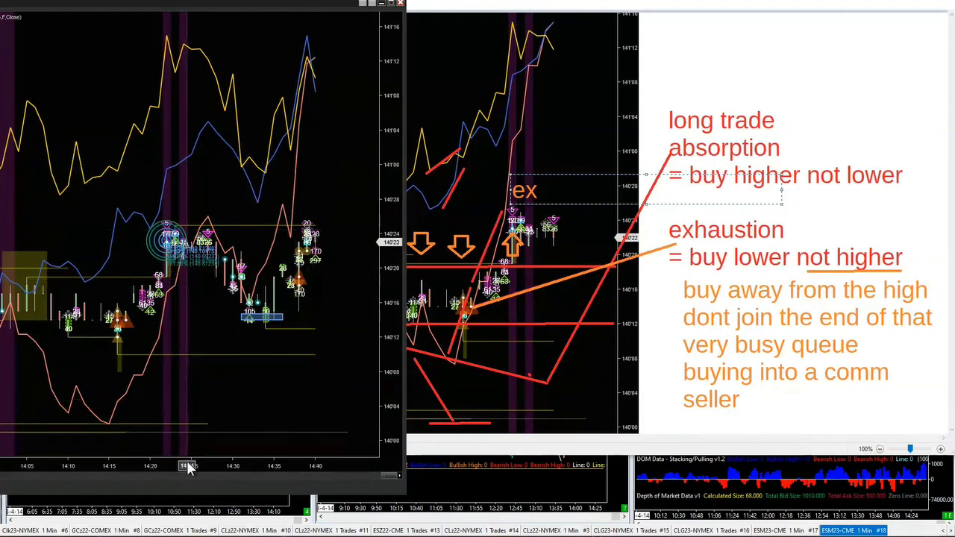
pyautogui.moveTo(188, 466); pyautogui.dragTo(315, 467)
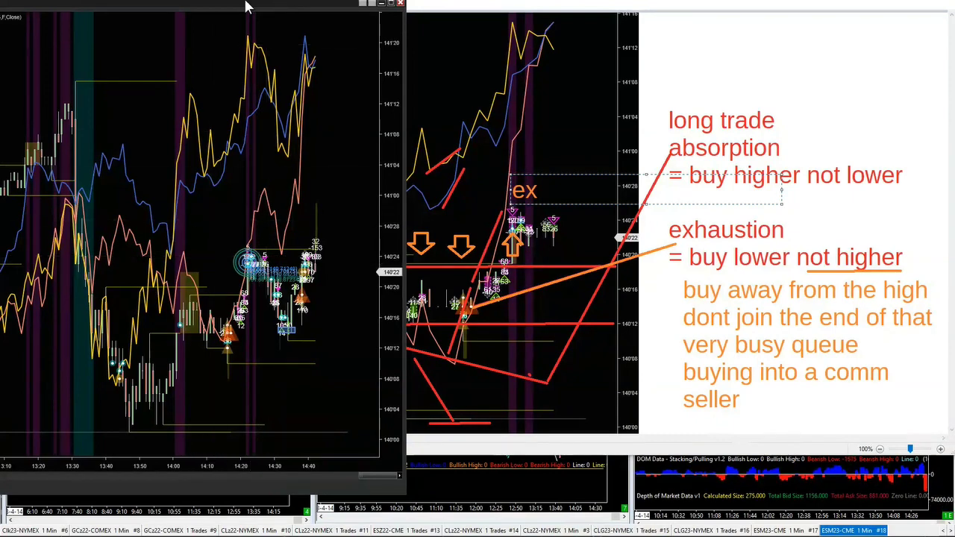
pyautogui.moveTo(246, 6); pyautogui.dragTo(0, 7)
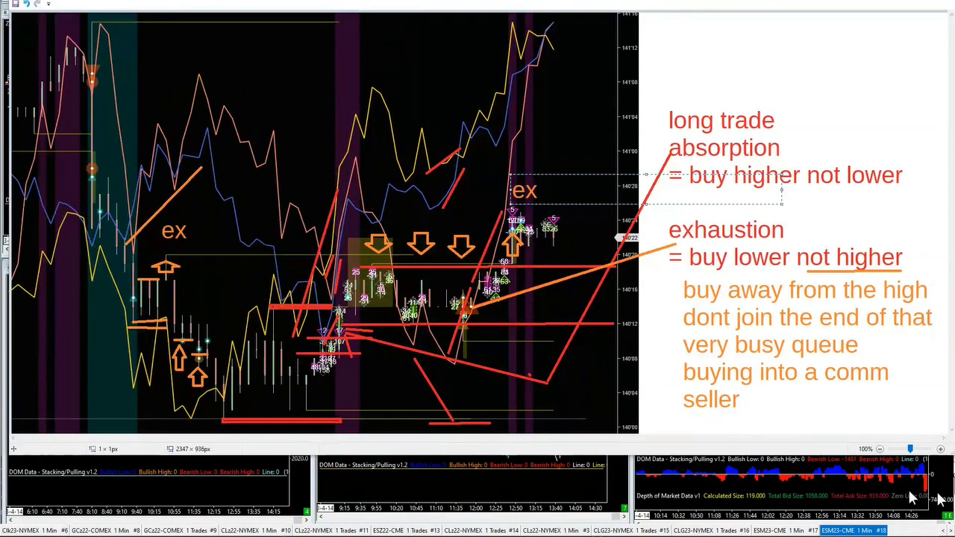
pyautogui.click(705, 101)
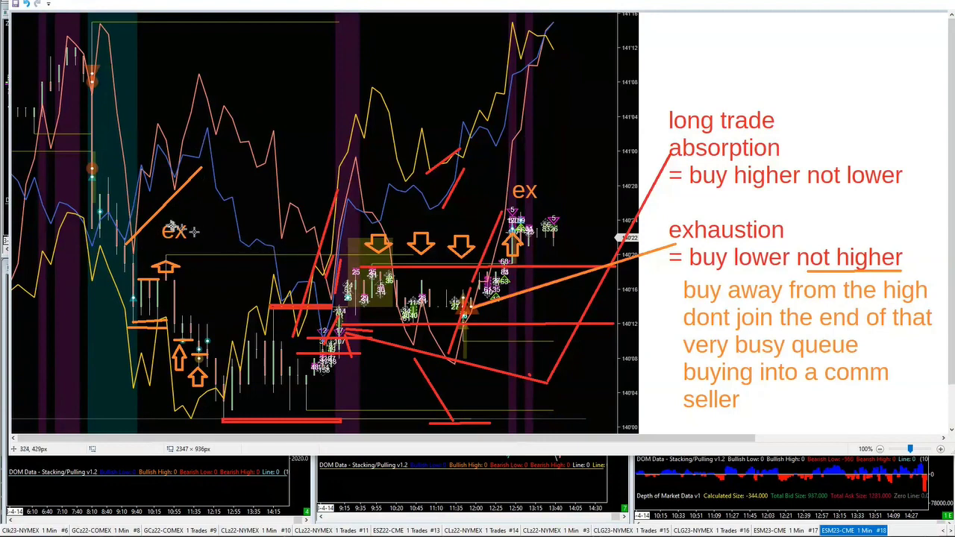
pyautogui.moveTo(153, 213); pyautogui.dragTo(200, 261)
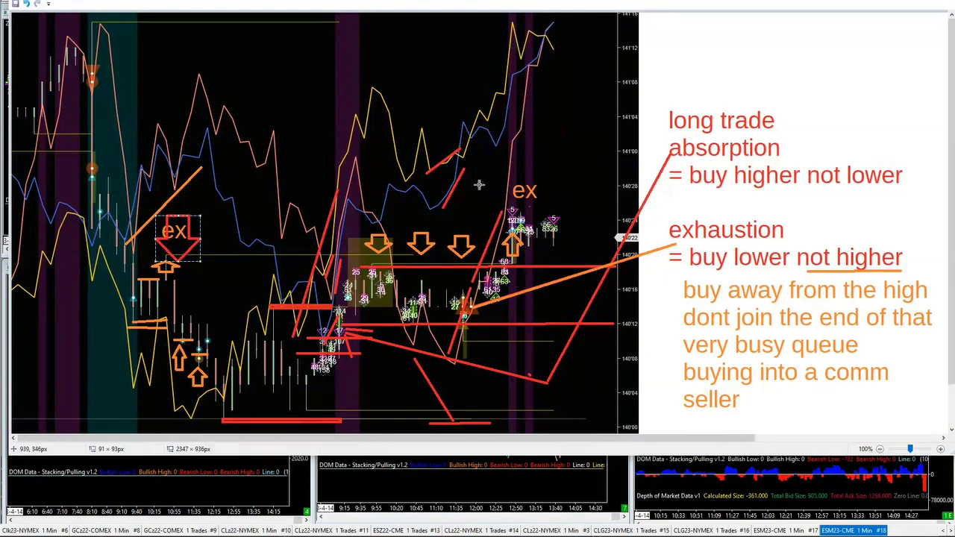
pyautogui.moveTo(478, 184); pyautogui.dragTo(538, 244)
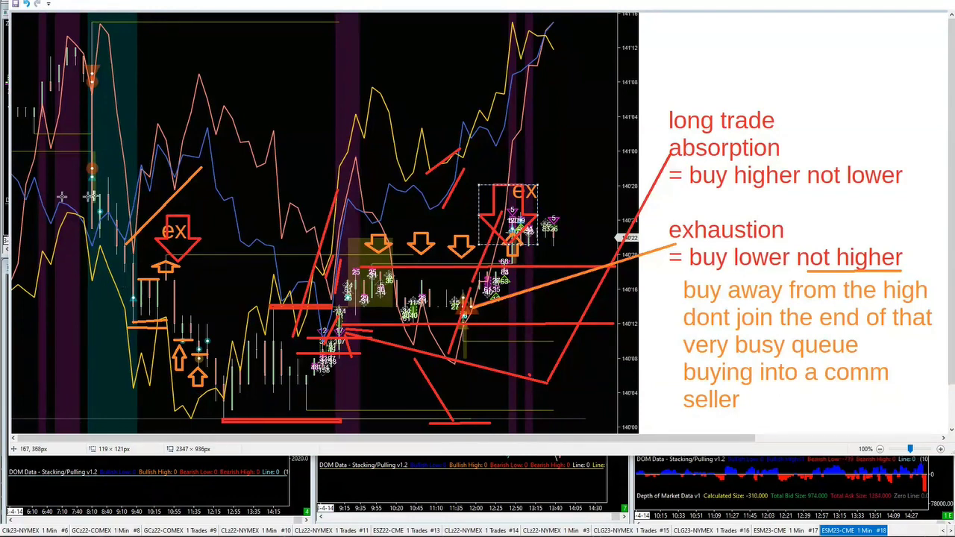
pyautogui.click(28, 4)
pyautogui.click(29, 5)
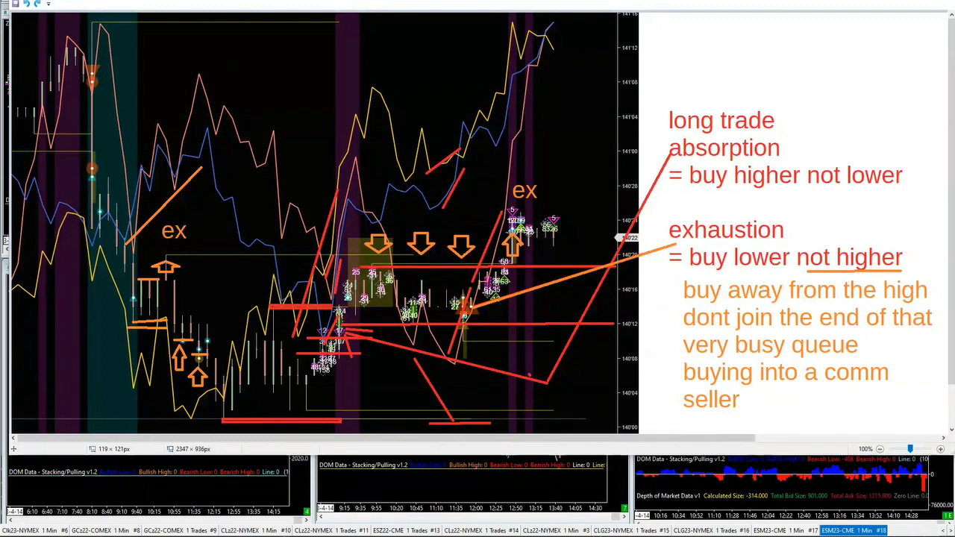
# Switch to the live chart, adjust its time scale and mark the latest high near 14:42 with a circle drawing
pyautogui.hotkey('alt', 'Tab')
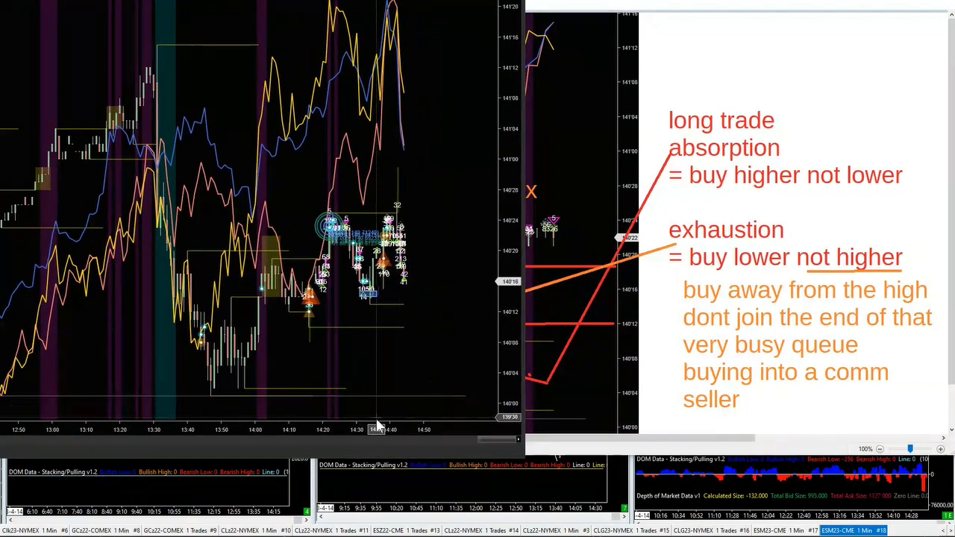
pyautogui.moveTo(376, 429); pyautogui.dragTo(328, 429)
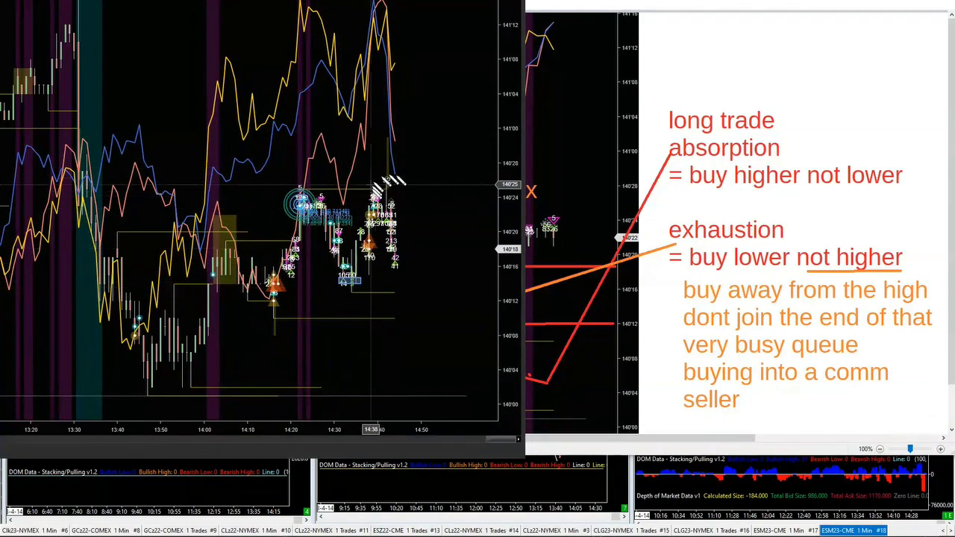
pyautogui.click(387, 192)
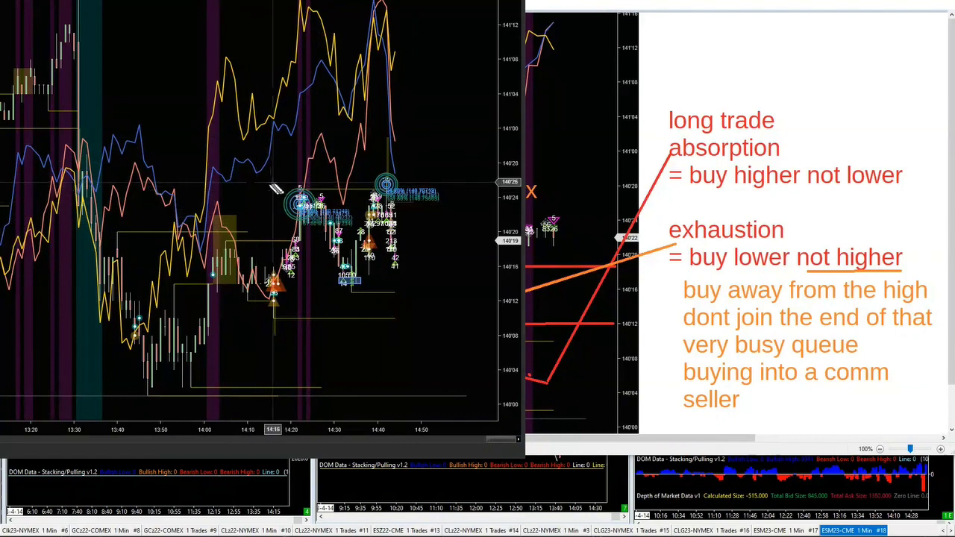
# Frame the 14:21 high and the high near 14:42 with blue rectangles in the live chart, then return to the screenshot
pyautogui.moveTo(277, 185)
pyautogui.mouseDown()
pyautogui.moveTo(320, 219)
pyautogui.moveTo(307, 211)
pyautogui.moveTo(326, 214)
pyautogui.mouseUp()
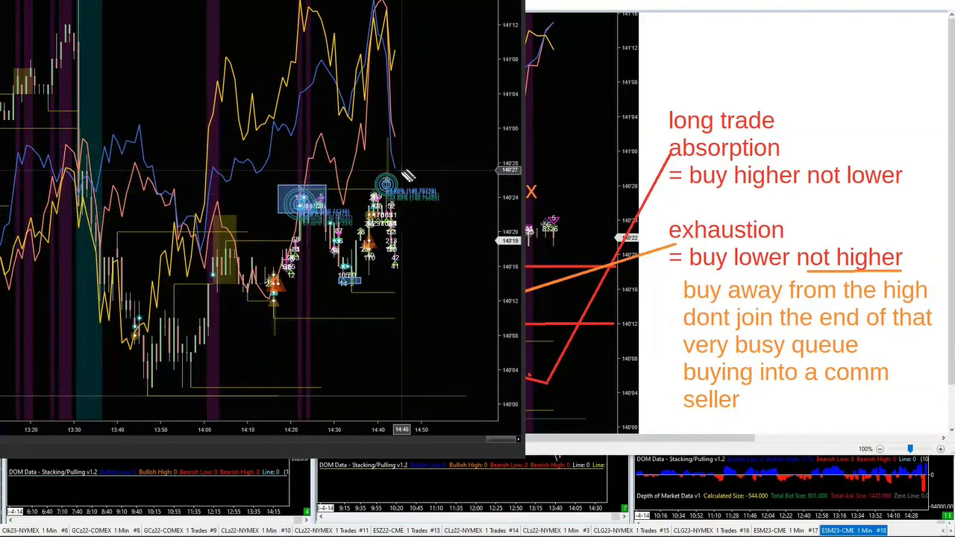
pyautogui.moveTo(368, 176); pyautogui.dragTo(422, 190)
pyautogui.click(422, 190)
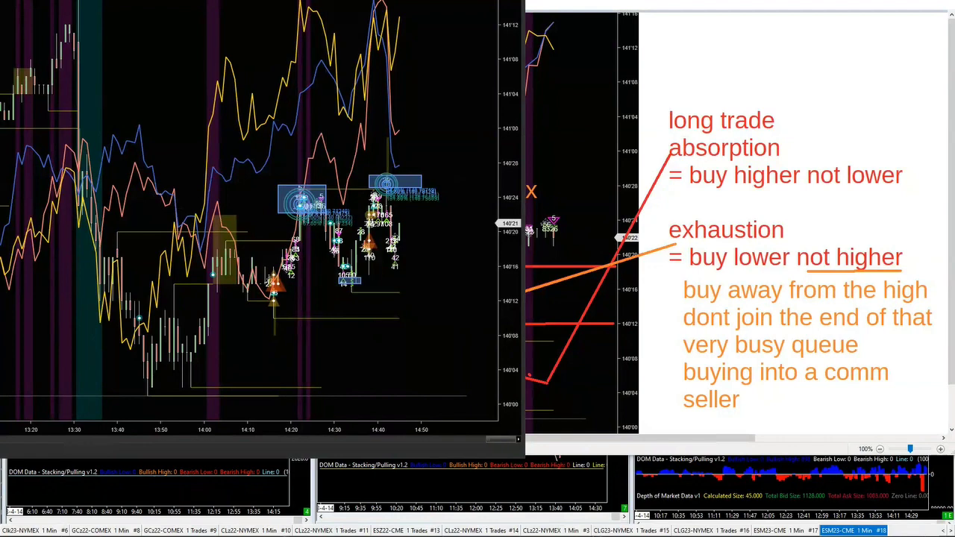
pyautogui.click(634, 29)
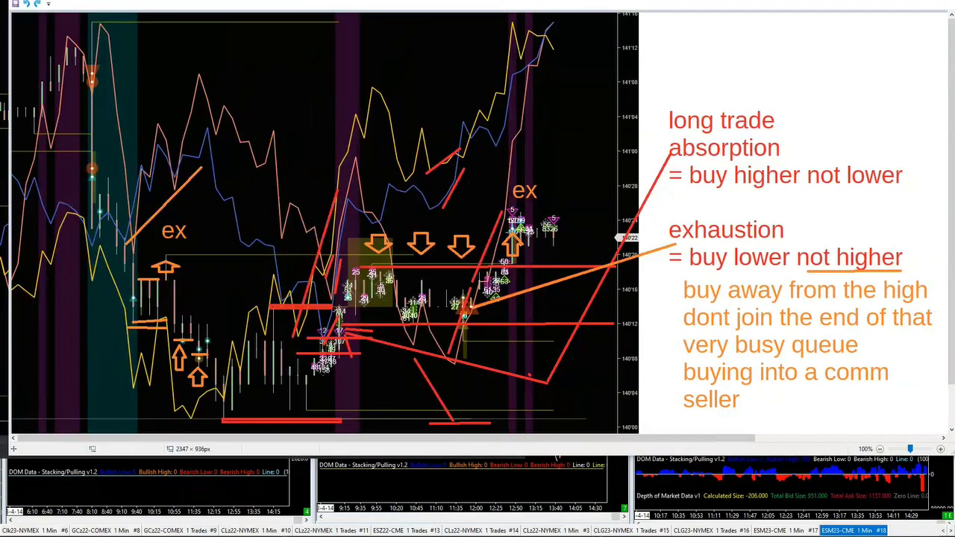
# Draw red rectangles around the "long trade" heading and, about 113 × 35 px, around the top markers in the yellow zone
pyautogui.moveTo(664, 102)
pyautogui.mouseDown()
pyautogui.moveTo(799, 132)
pyautogui.moveTo(781, 134)
pyautogui.mouseUp()
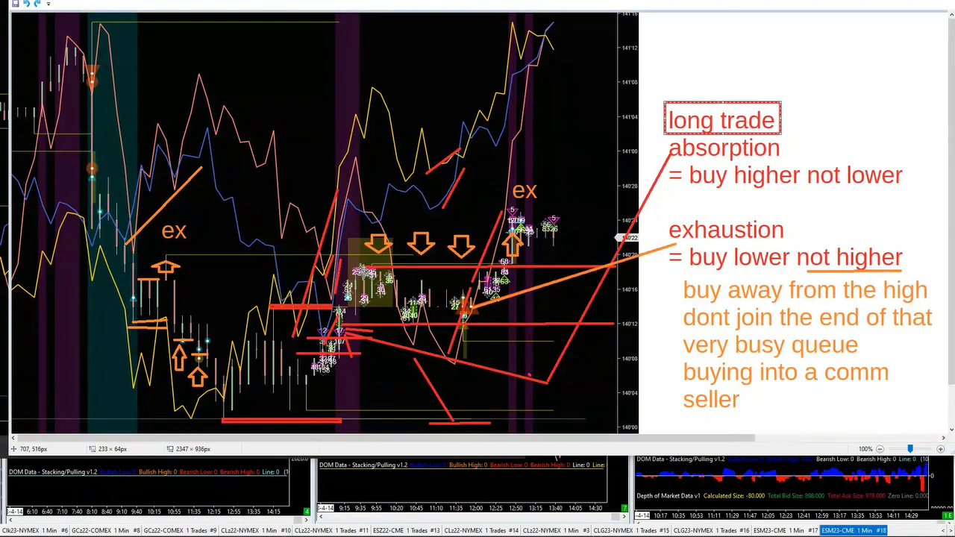
pyautogui.moveTo(340, 260); pyautogui.dragTo(399, 294)
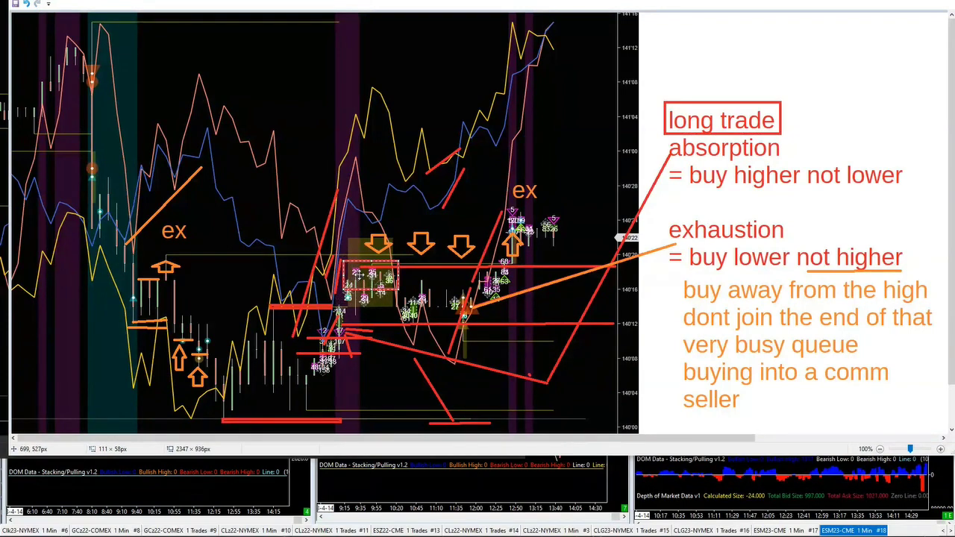
pyautogui.moveTo(399, 292); pyautogui.dragTo(341, 280)
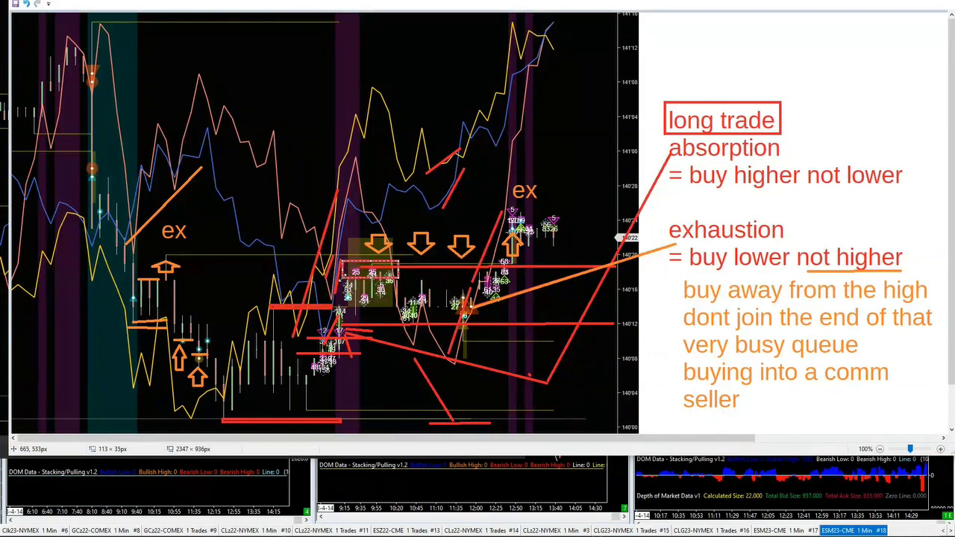